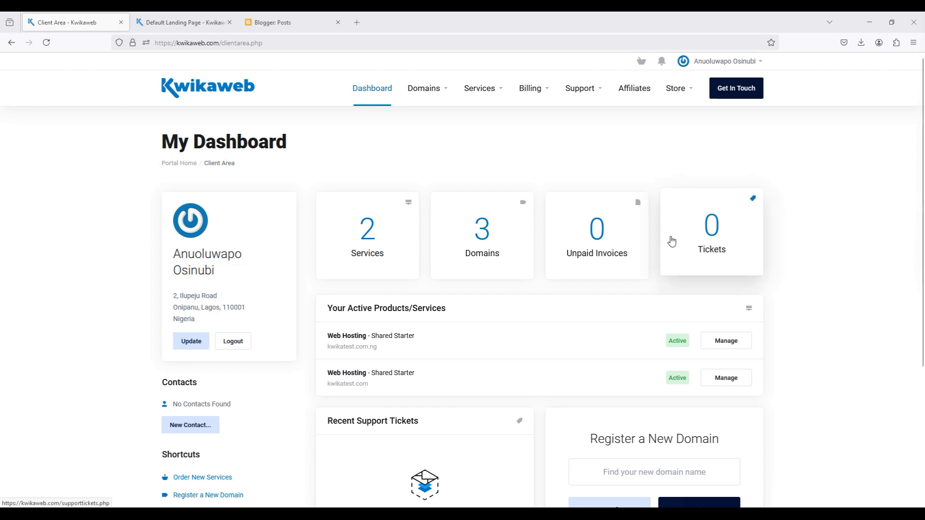
Step: Look at the kwikashop.com landing page and its web address
click(179, 26)
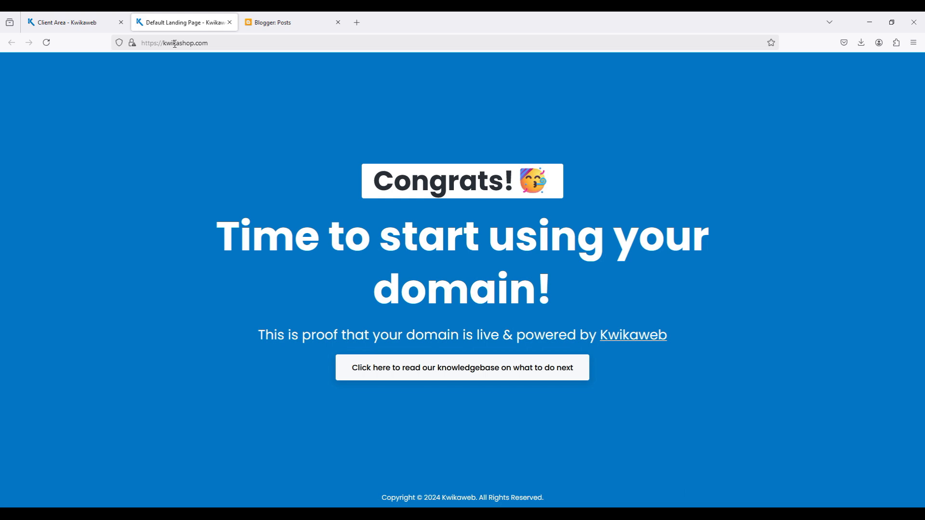
click(175, 44)
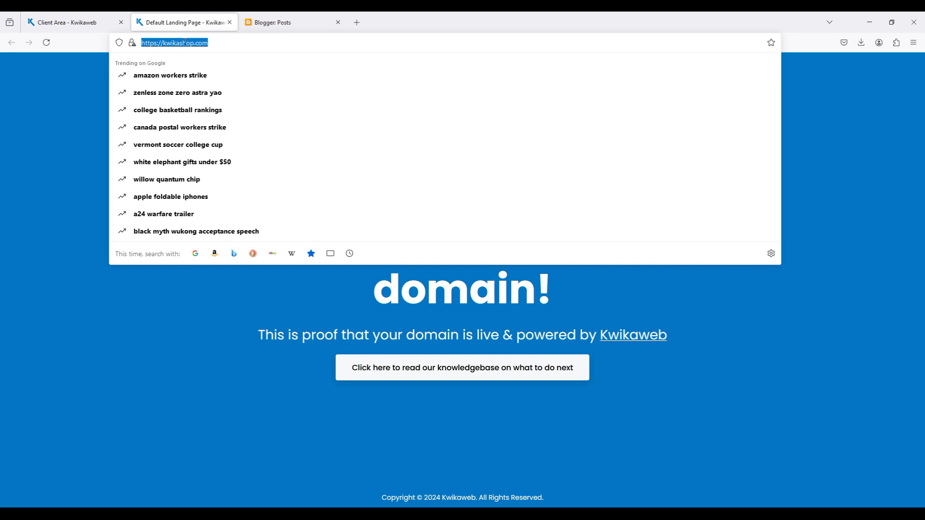
click(83, 95)
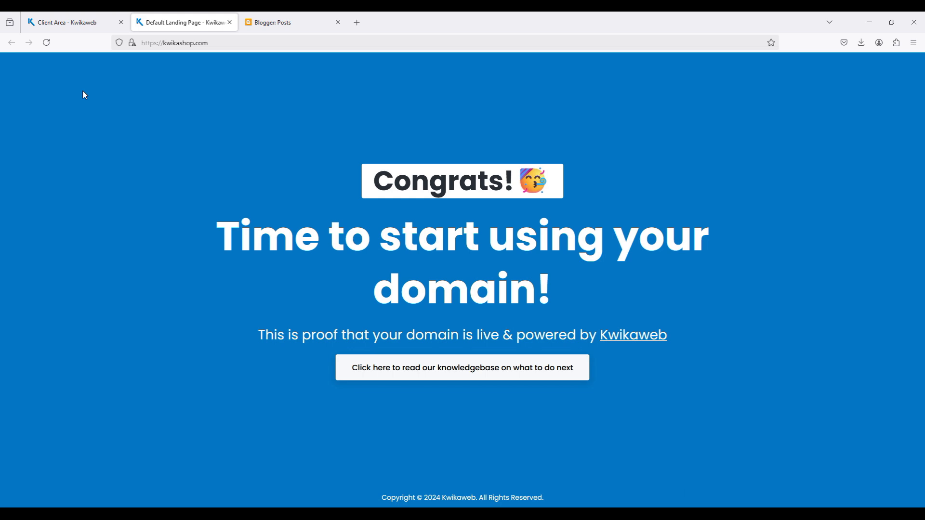
Step: Open the DNS zone settings in Webuzo for the kwikatest.com.ng hosting service from the Kwikaweb client area
click(80, 30)
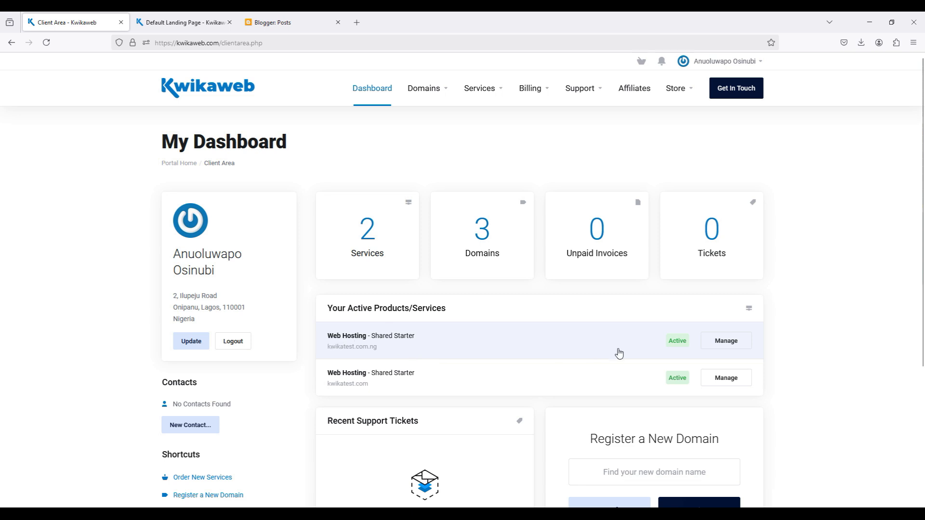
click(718, 346)
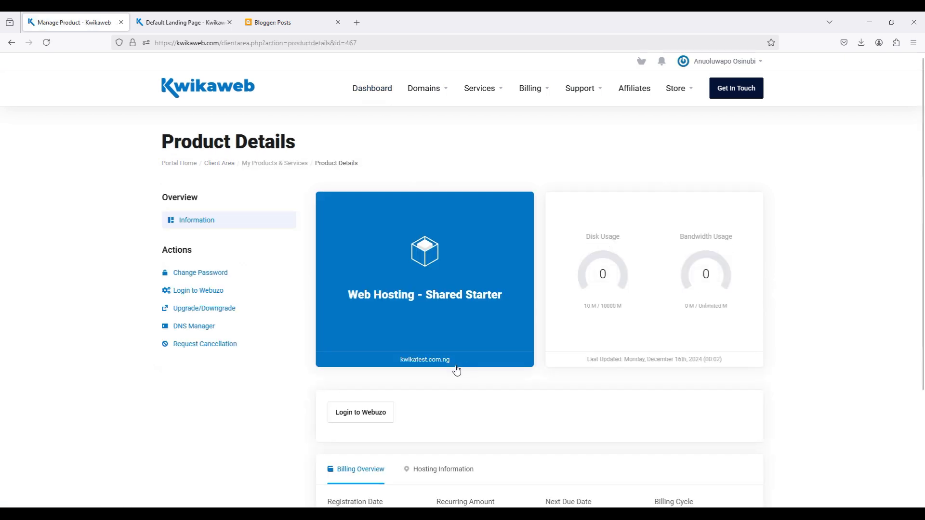
click(359, 423)
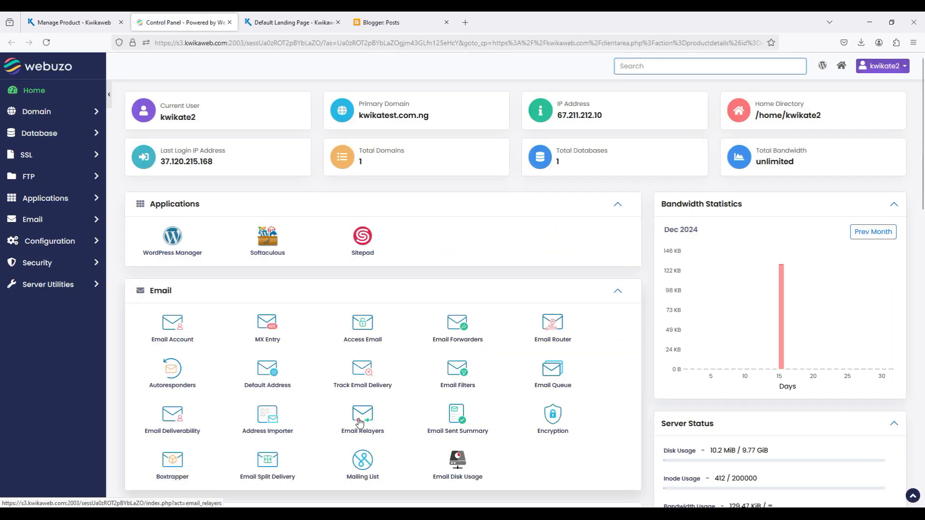
scroll(359, 422, down, 5)
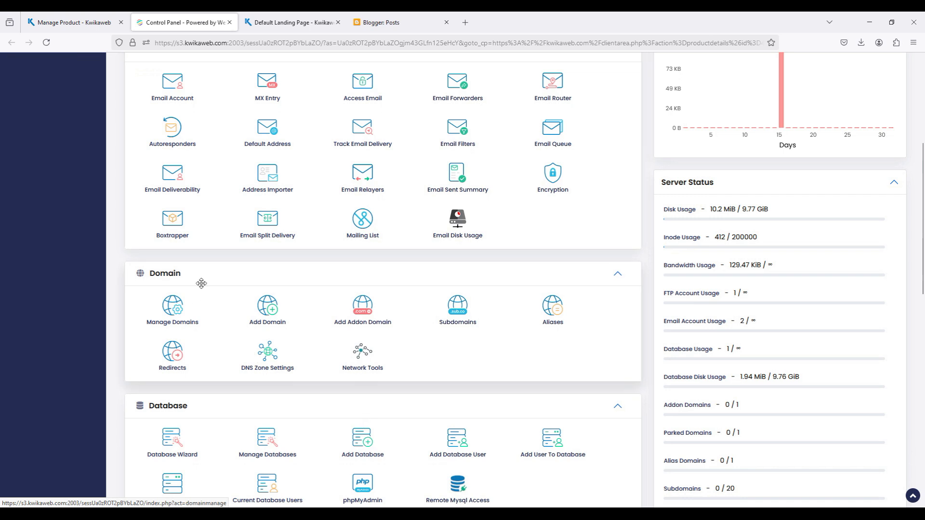
click(267, 359)
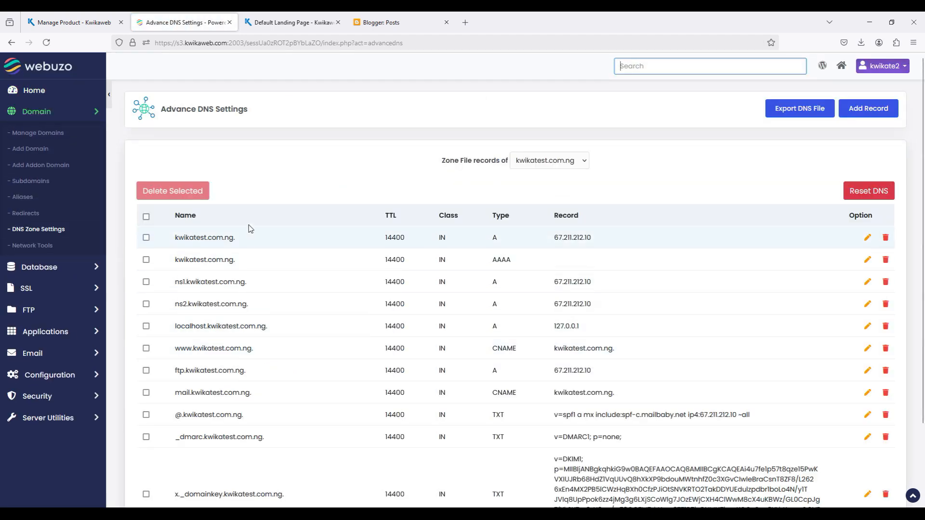
Step: Examine the DNS zone records listed for kwikatest.com.ng
scroll(320, 226, down, 3)
scroll(321, 226, up, 3)
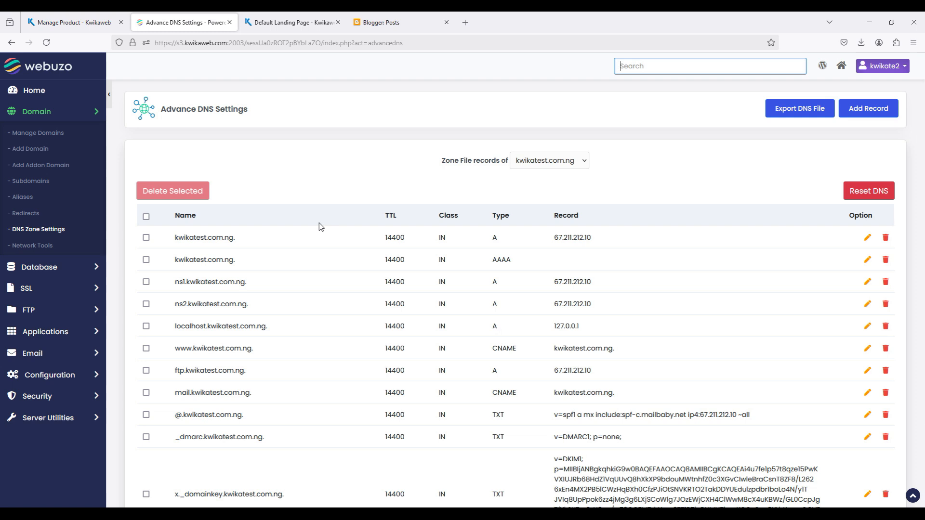
scroll(321, 226, down, 3)
scroll(320, 226, up, 3)
scroll(320, 226, down, 2)
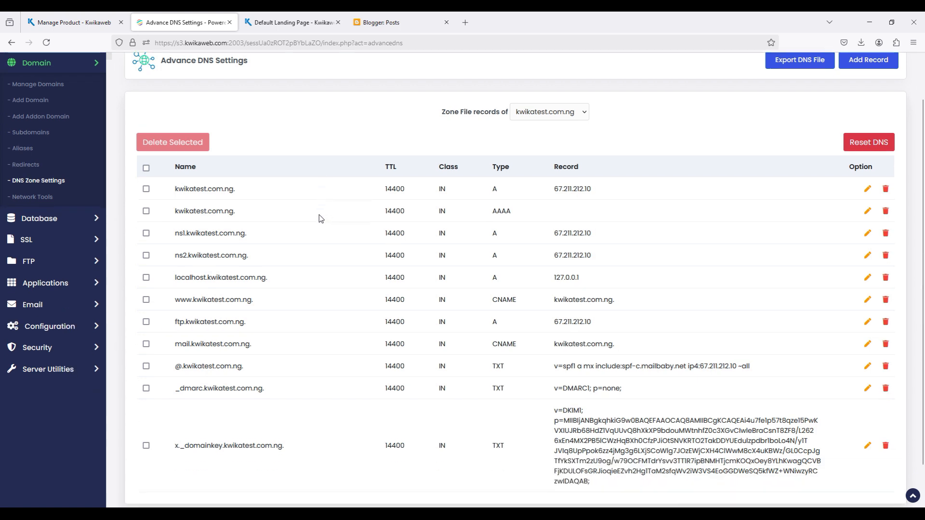
scroll(321, 219, up, 1)
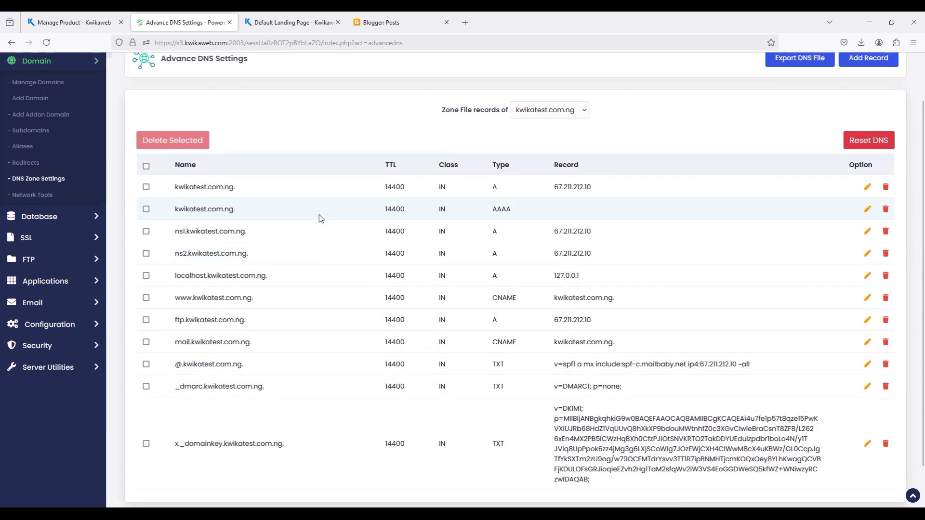
scroll(321, 219, up, 1)
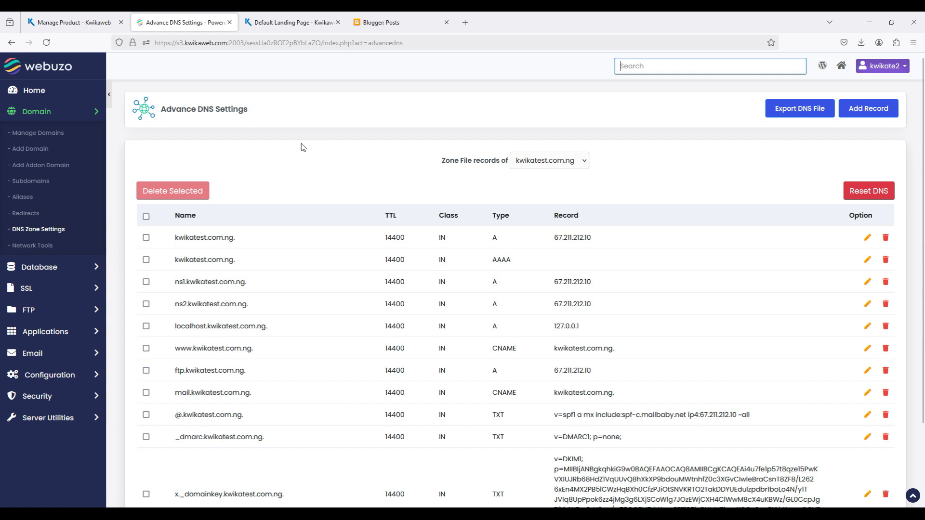
Step: Return to the Kwikaweb client area and open the kwikashop.com zone for editing in the DNS Manager
click(72, 28)
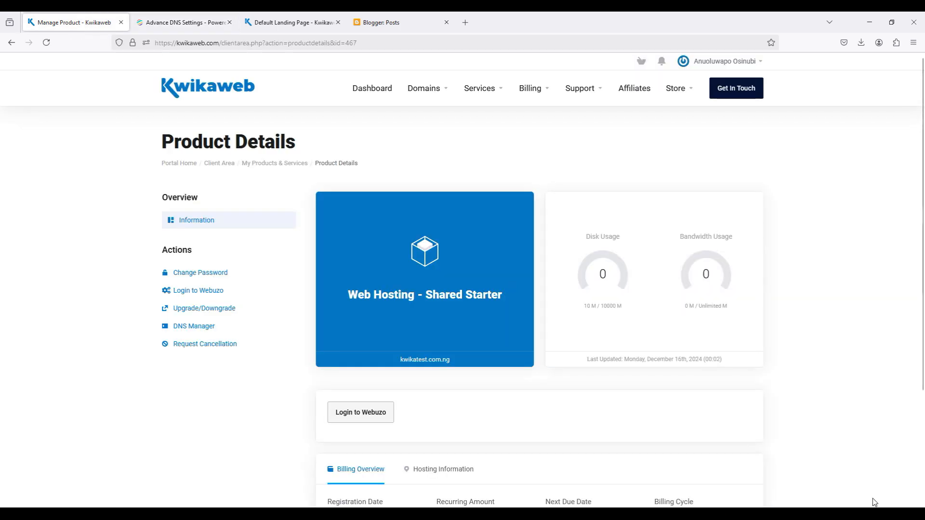
click(368, 94)
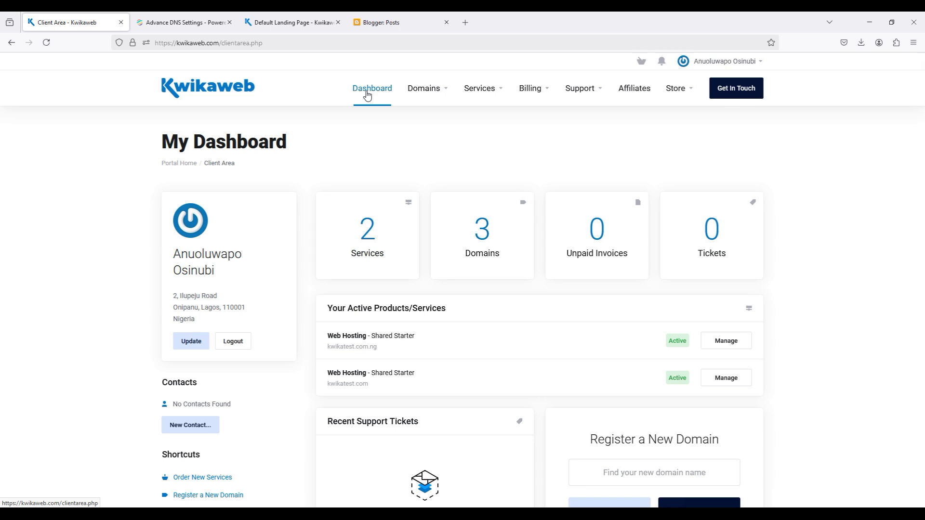
click(431, 93)
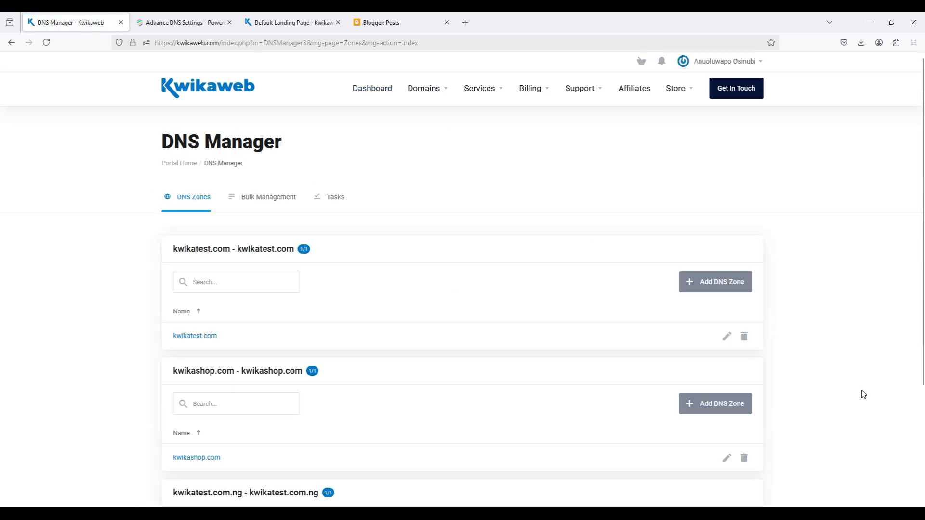
scroll(864, 394, down, 2)
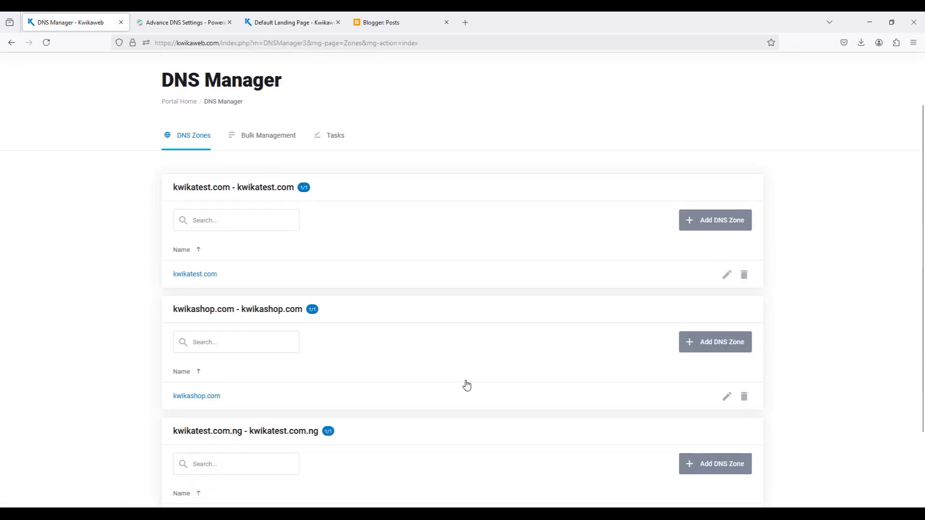
double_click(183, 305)
triple_click(183, 305)
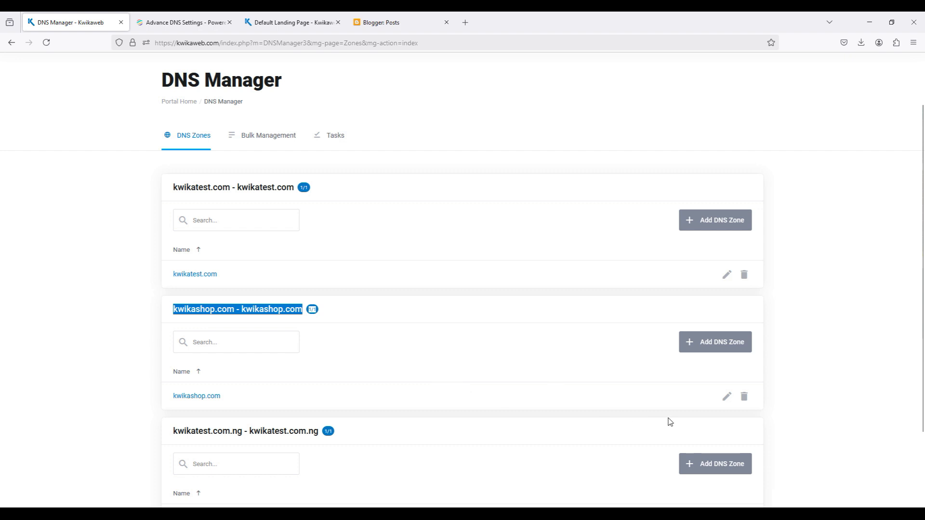
click(726, 398)
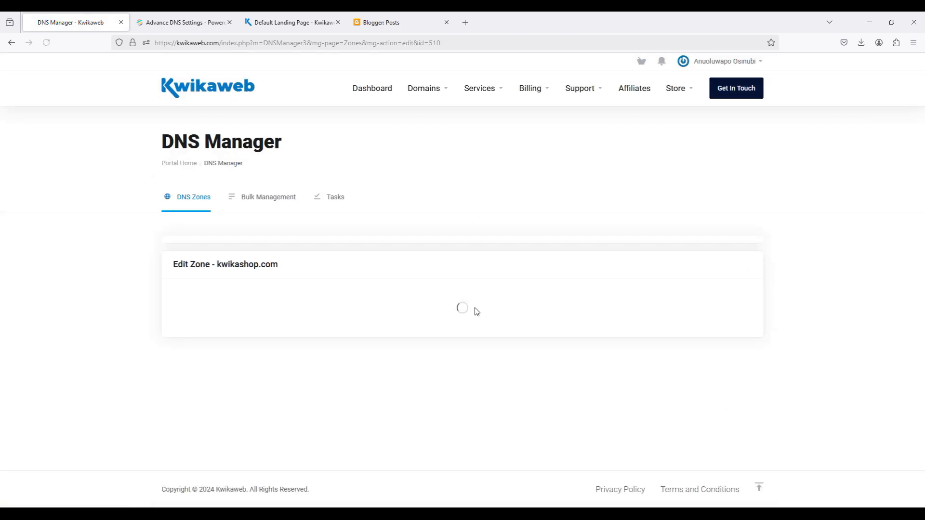
scroll(476, 312, down, 4)
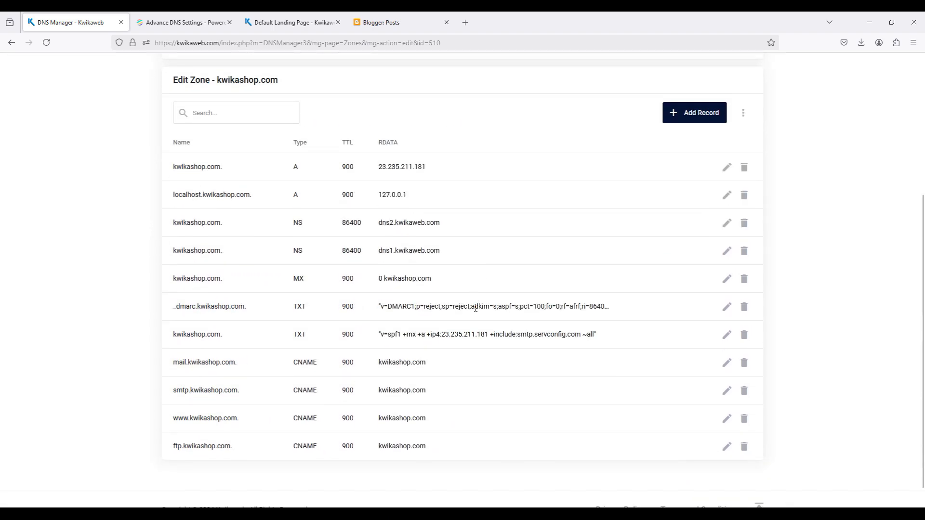
click(381, 27)
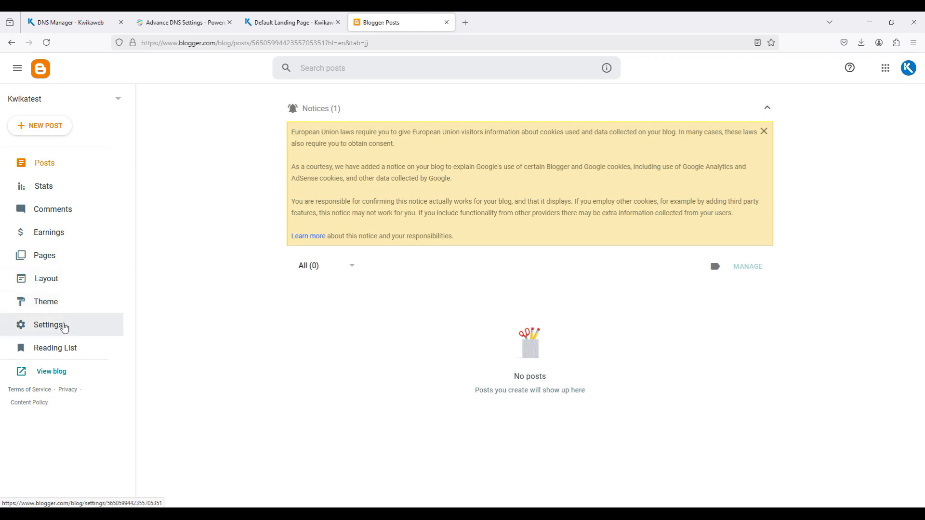
click(46, 326)
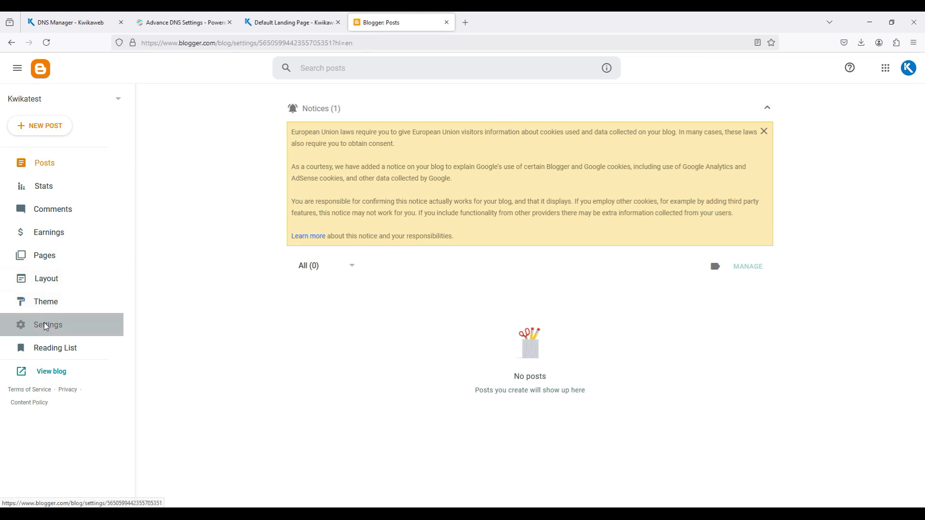
scroll(337, 309, down, 7)
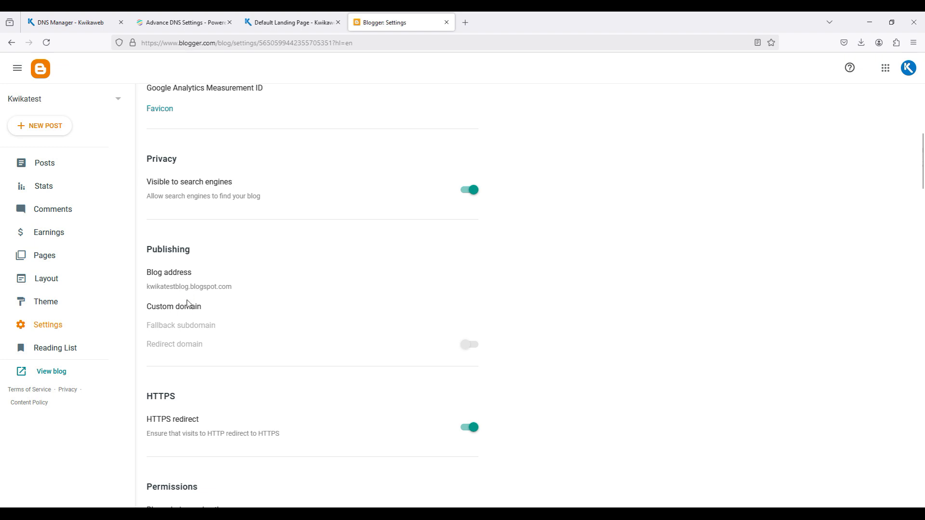
click(162, 312)
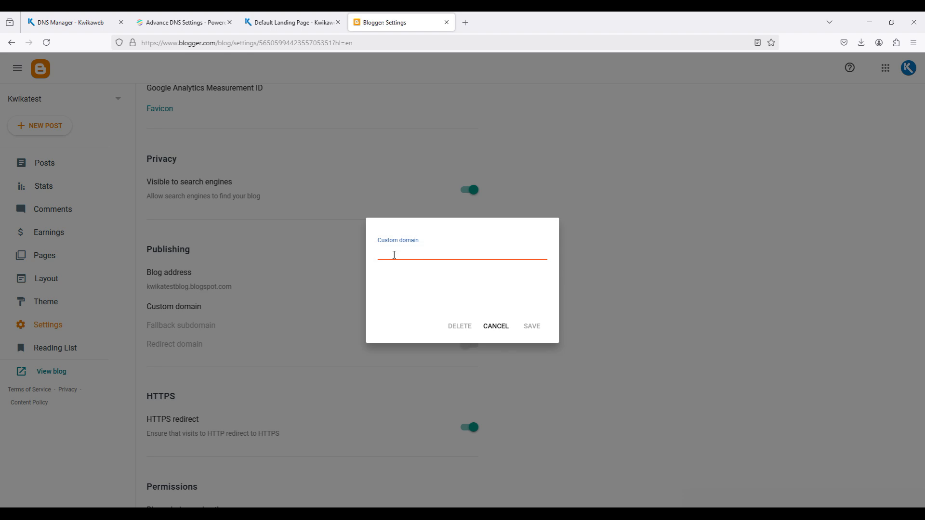
text(www.kwikashop.com)
click(532, 327)
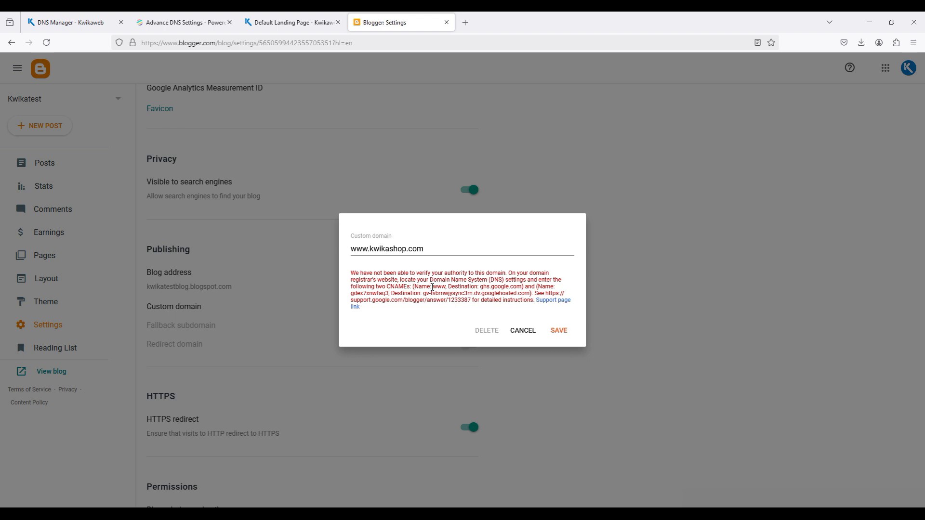
Step: Copy the www CNAME destination, ghs.google.com, from the custom domain dialog
drag(433, 287, 447, 288)
drag(481, 287, 521, 284)
key(ctrl+c)
click(75, 23)
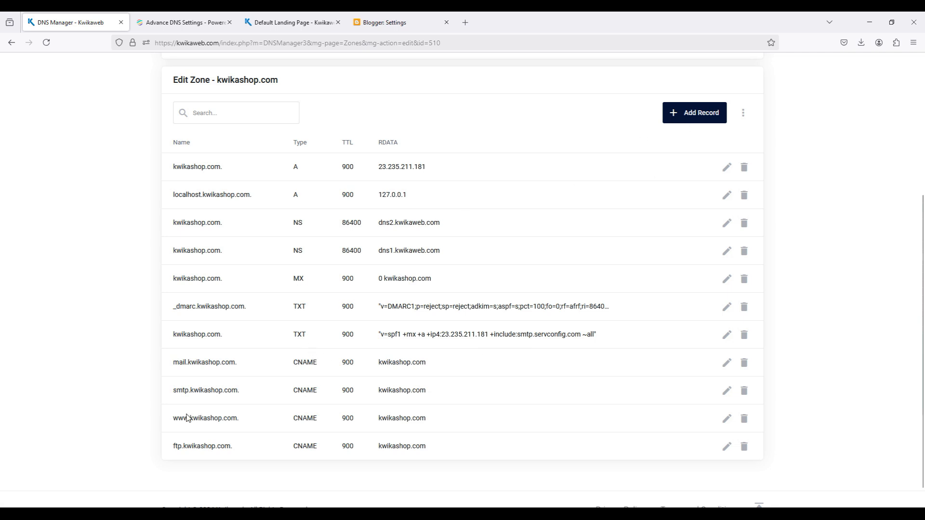
drag(173, 417, 242, 422)
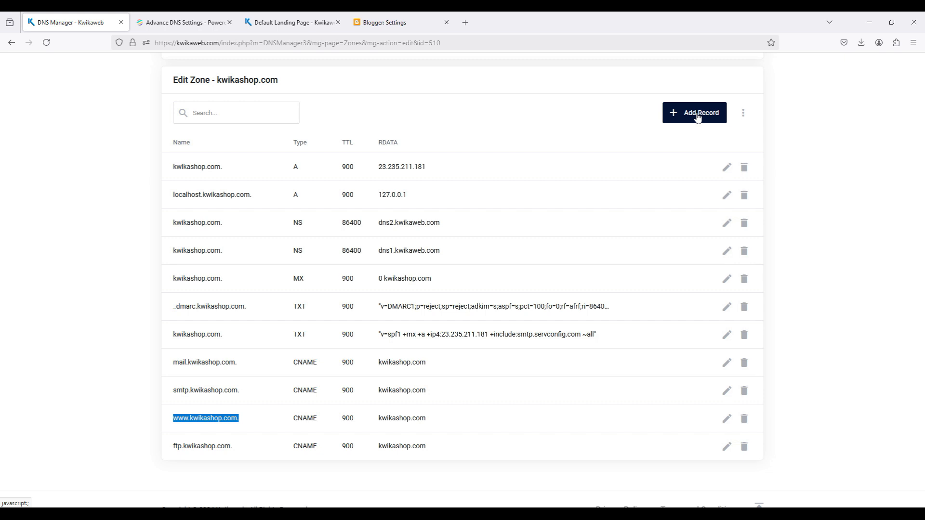
click(727, 421)
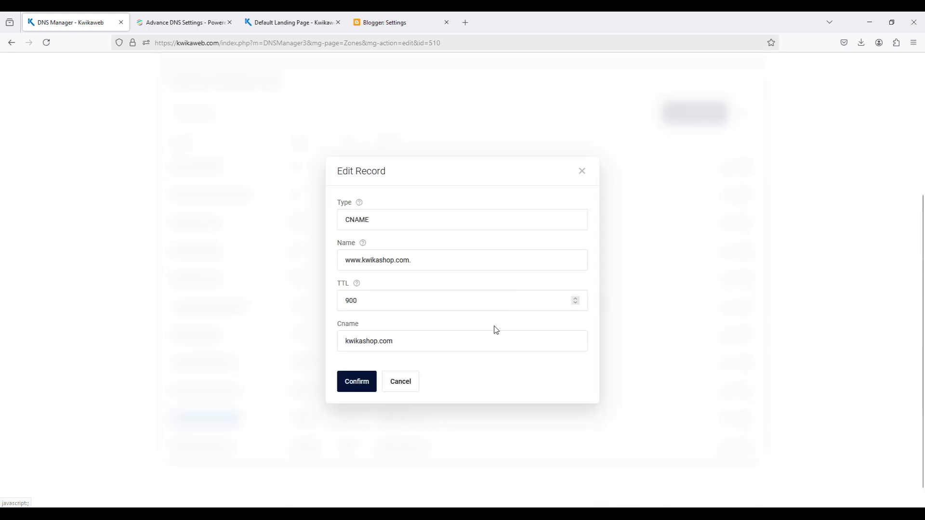
triple_click(393, 344)
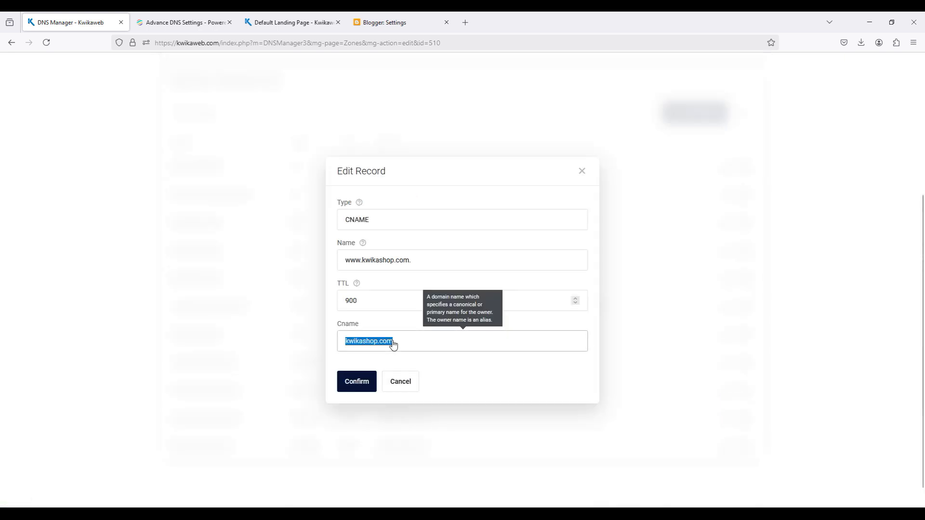
key(ctrl+v)
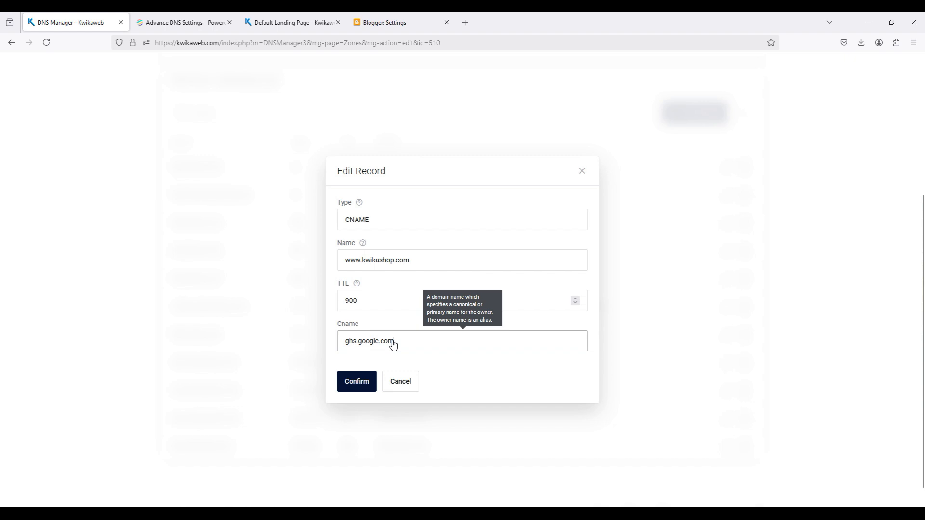
click(357, 382)
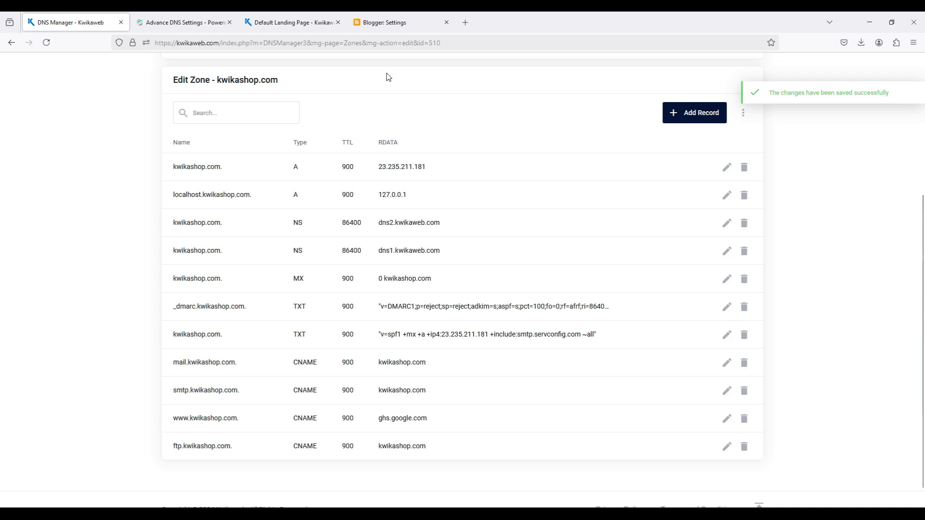
Step: Switch back to Blogger and copy the name of the second verification CNAME from the custom domain dialog
click(387, 28)
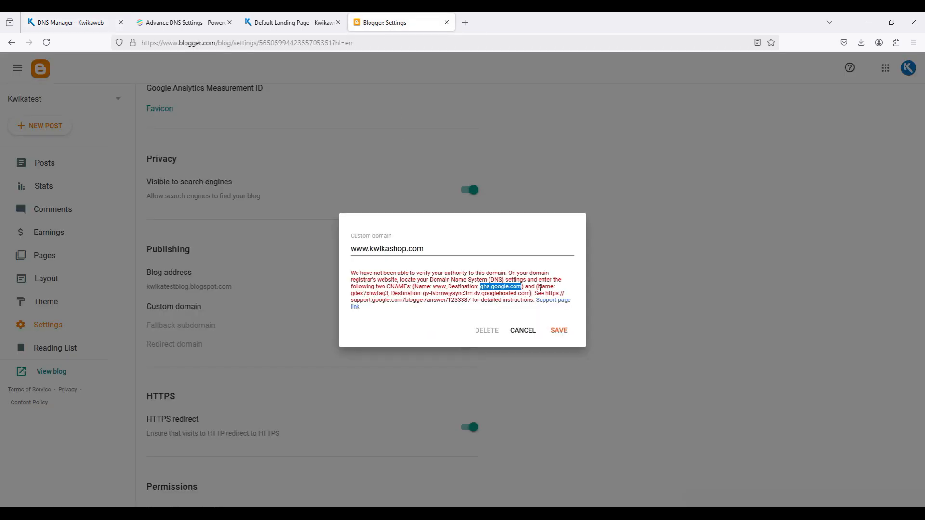
drag(538, 288, 557, 288)
click(352, 296)
drag(352, 295, 389, 293)
key(ctrl+c)
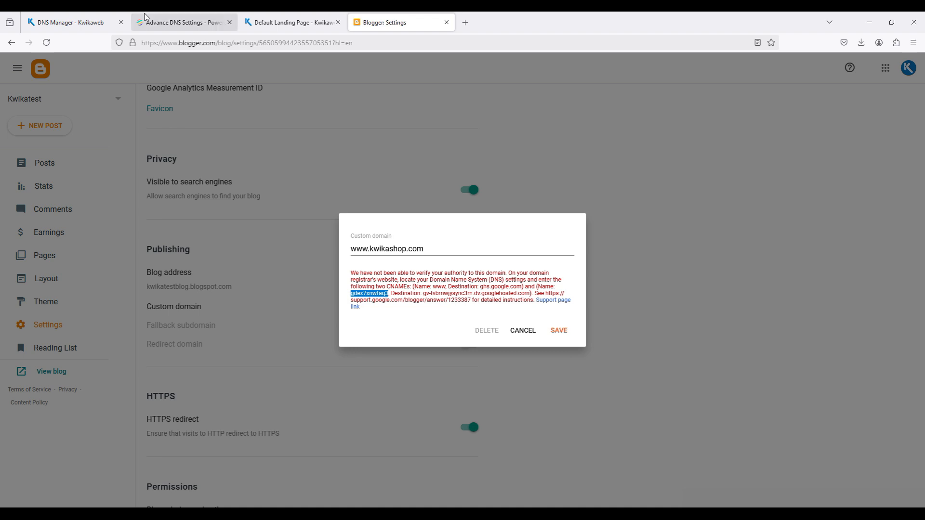
Step: Switch to the Kwikaweb DNS Manager and start a new CNAME record for kwikashop.com, entering the copied verification name
mouse_move(70, 23)
click(70, 22)
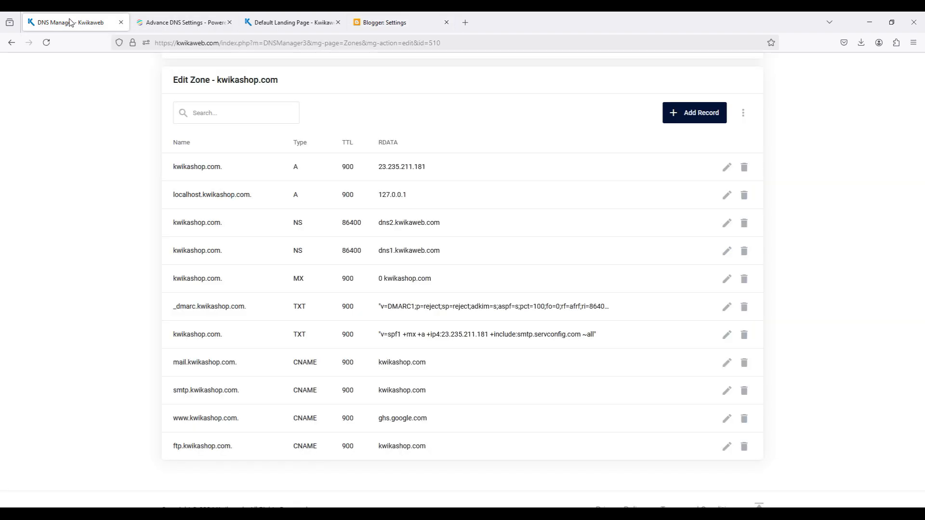
click(697, 122)
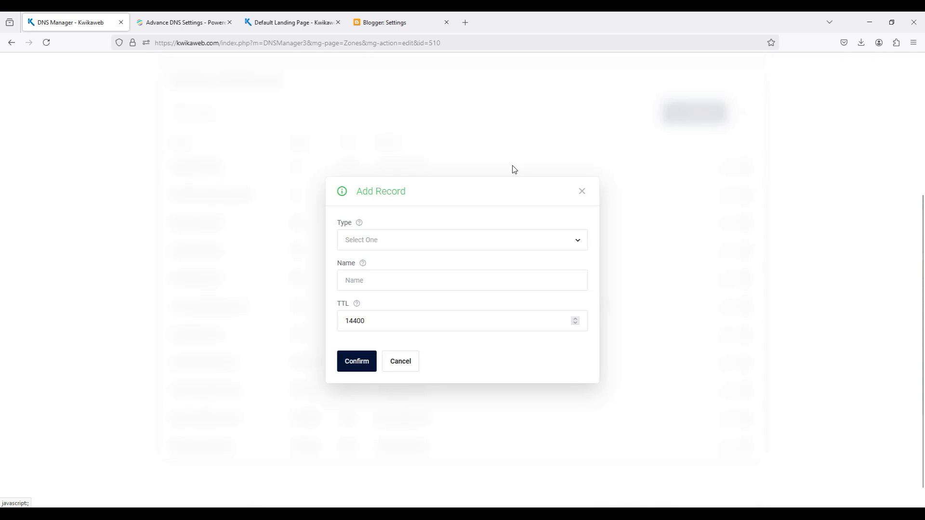
click(447, 240)
click(383, 319)
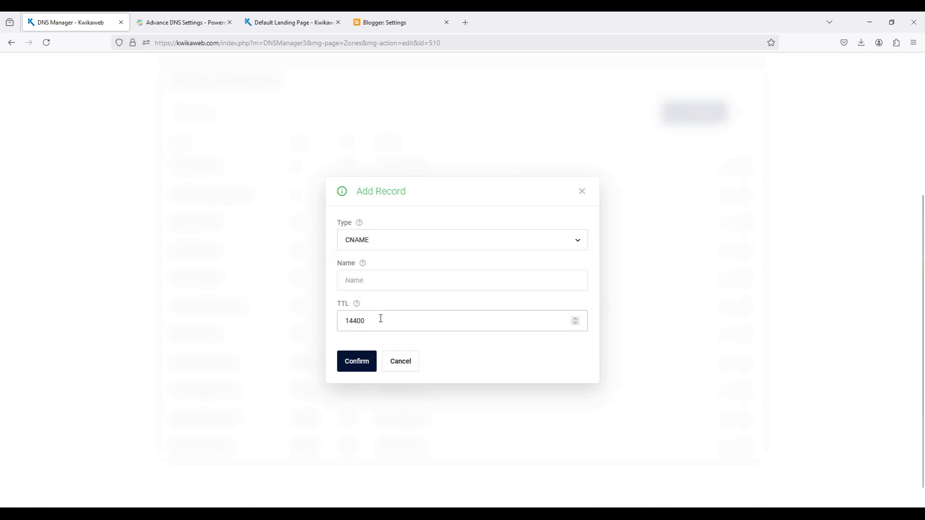
click(375, 256)
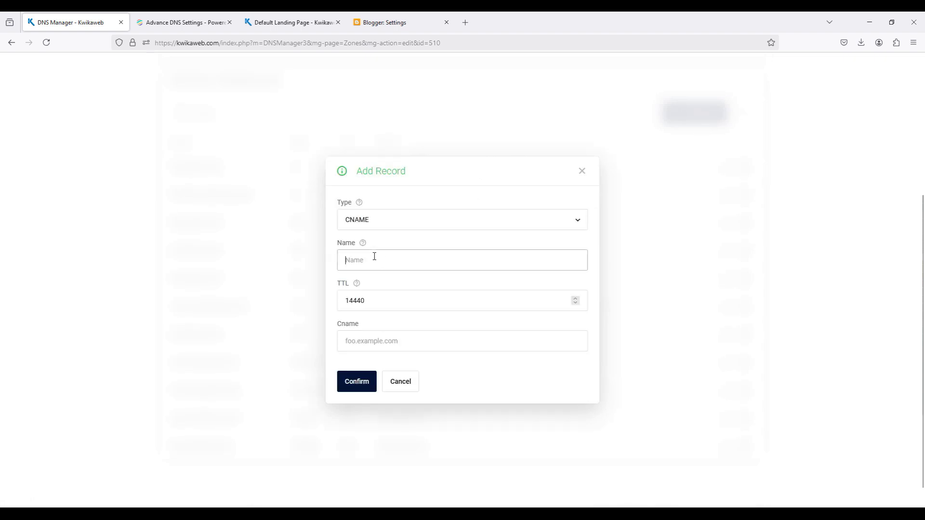
key(ctrl+v)
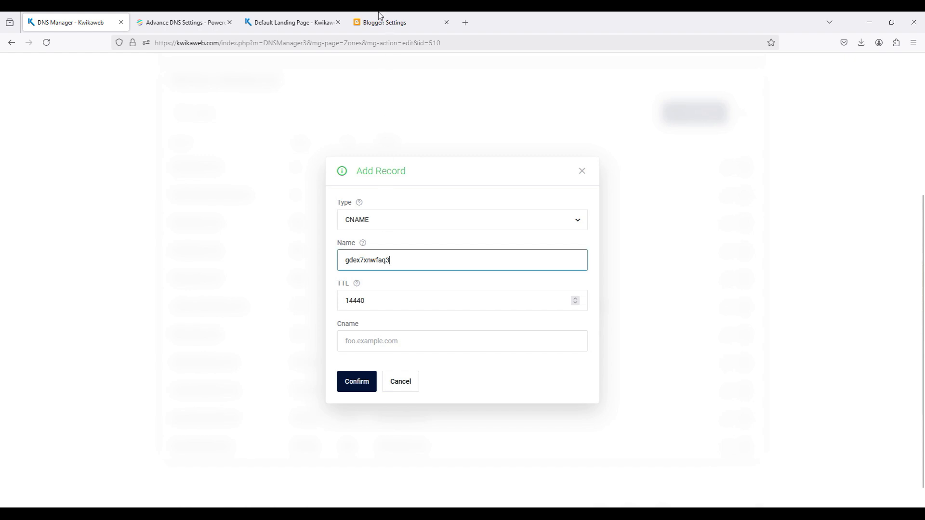
Step: Copy the second verification CNAME's destination from Blogger's custom domain dialog and return to the DNS Manager
click(377, 21)
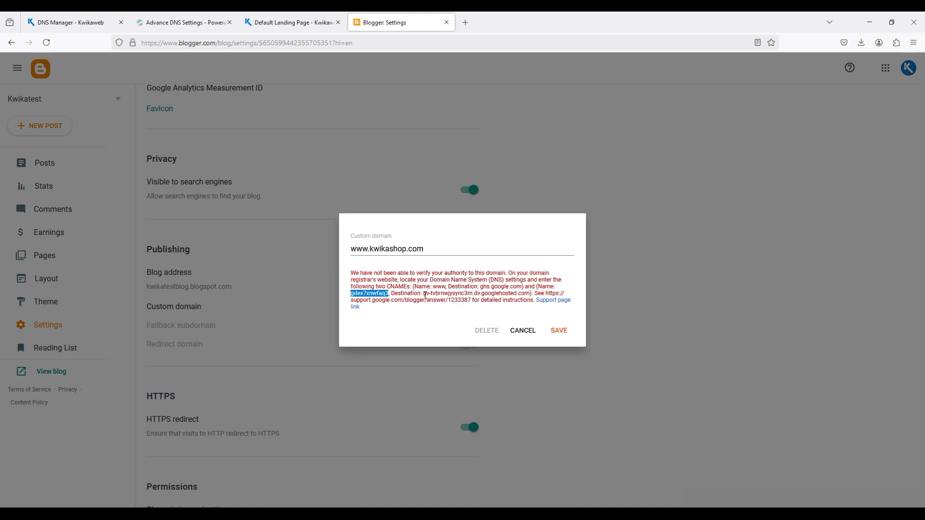
drag(424, 294, 530, 294)
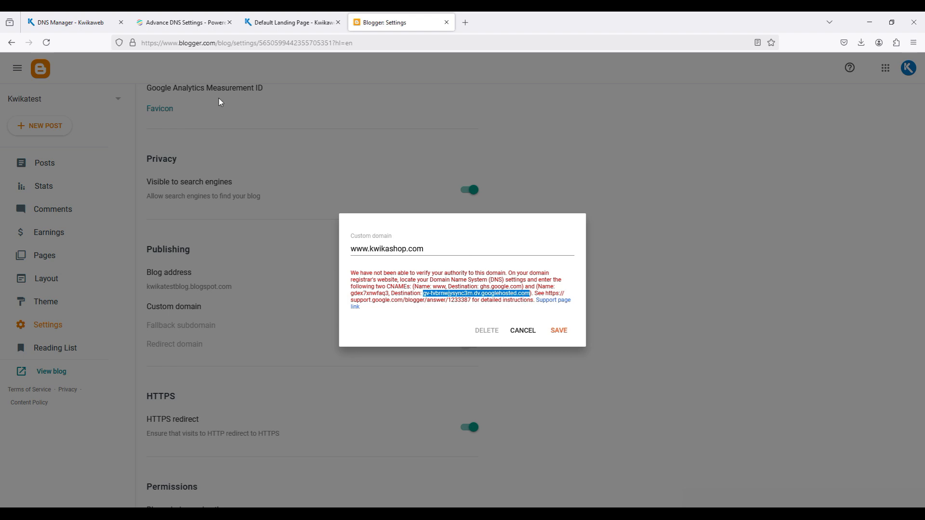
click(81, 25)
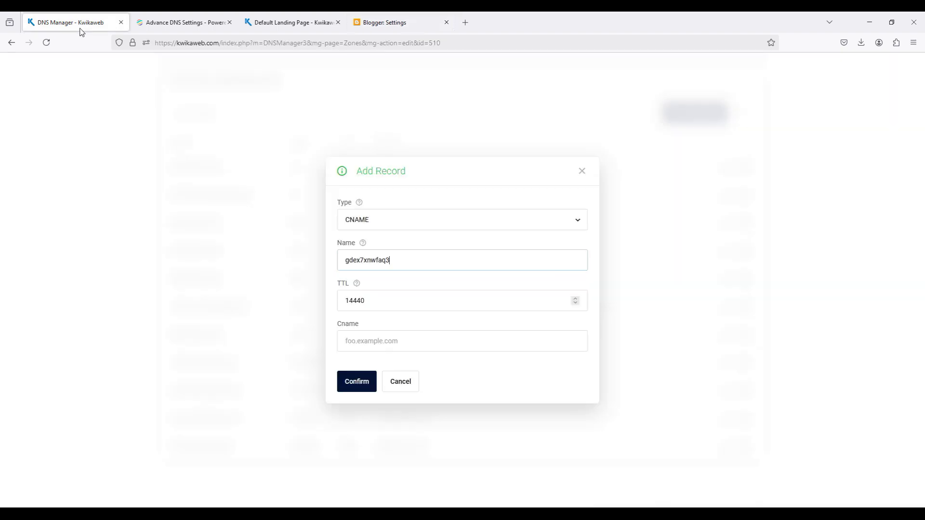
Step: Set the new CNAME record's TTL to 900, enter the copied verification destination, and save the record
double_click(359, 302)
text(900)
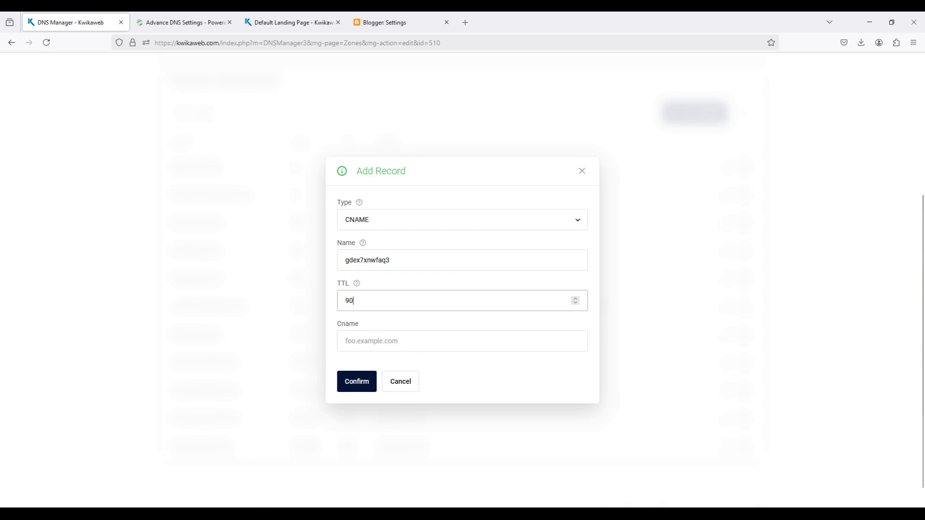
click(360, 345)
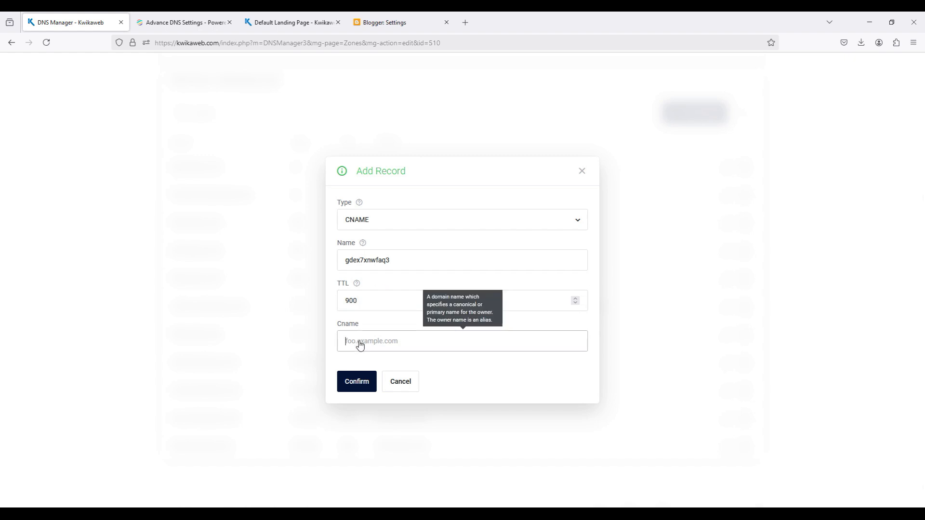
text(gv-tybrnwjysync3m.dv.googlehosted.com)
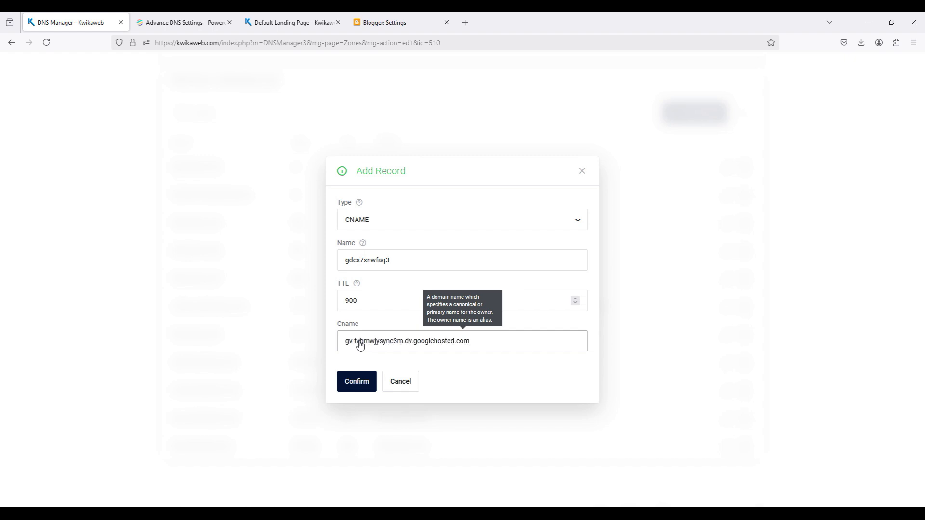
click(351, 391)
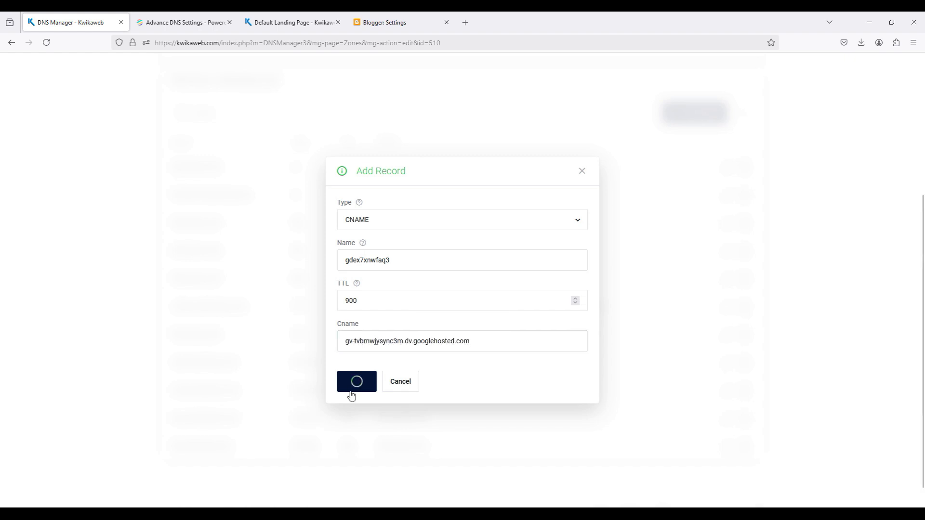
scroll(292, 400, down, 2)
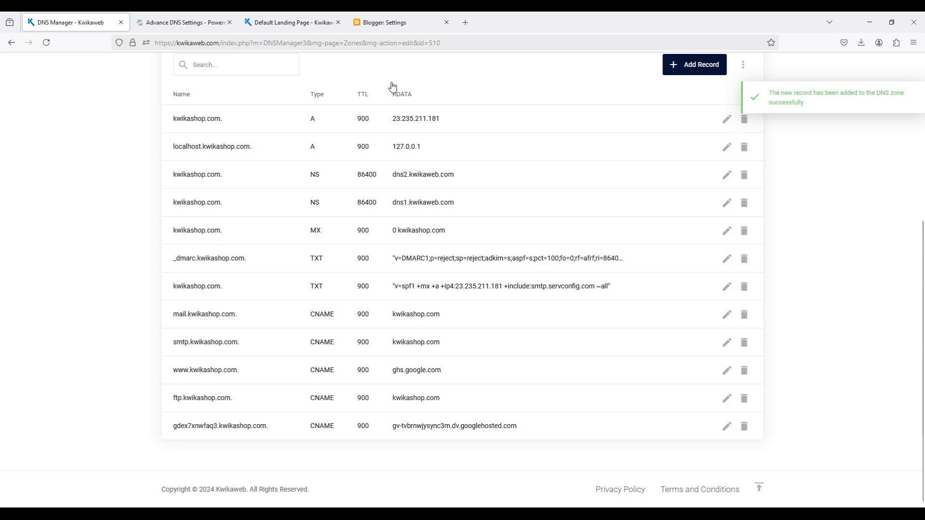
click(387, 27)
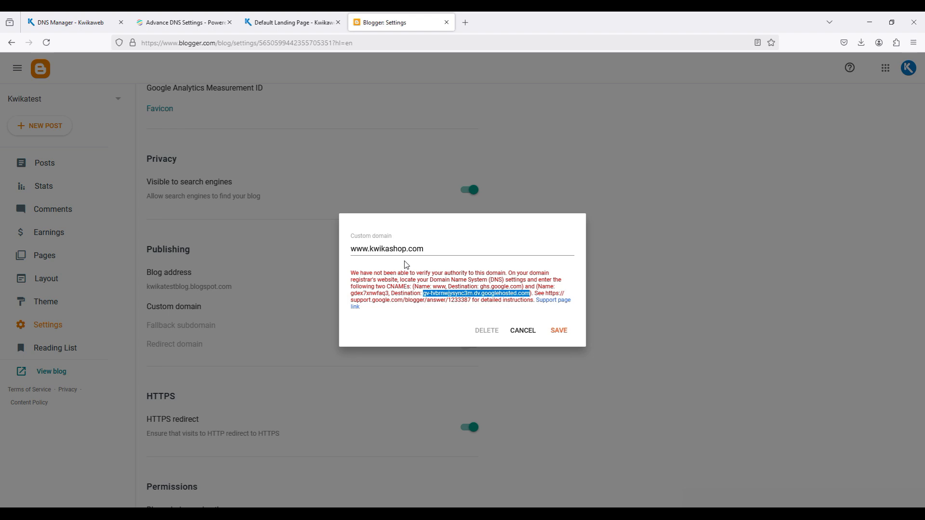
click(562, 334)
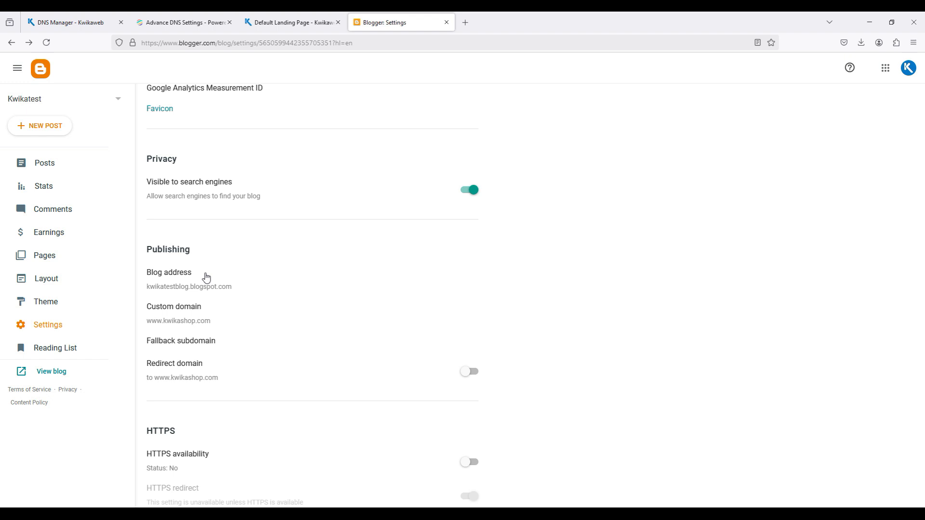
Step: Search Google in a new tab for "connect domain to blogger" and open the Blogger Help article "Set up a custom domain"
click(72, 22)
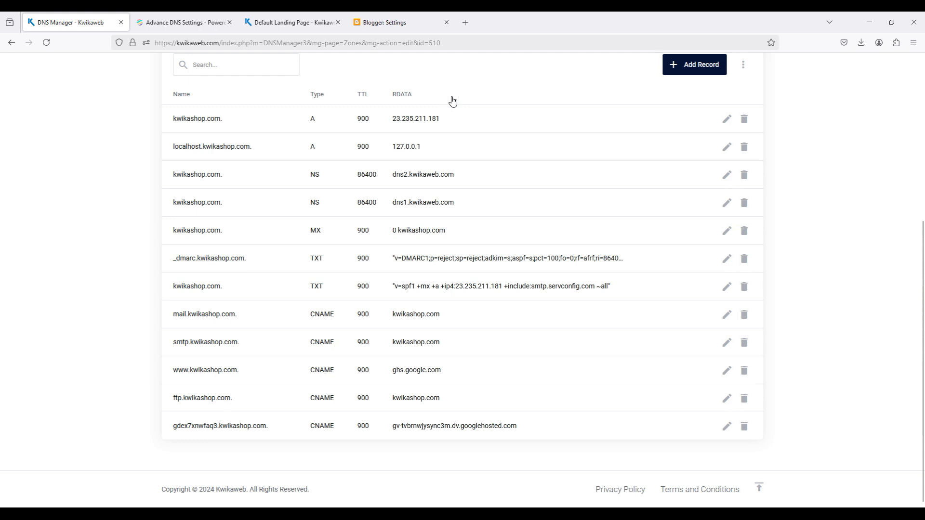
click(464, 28)
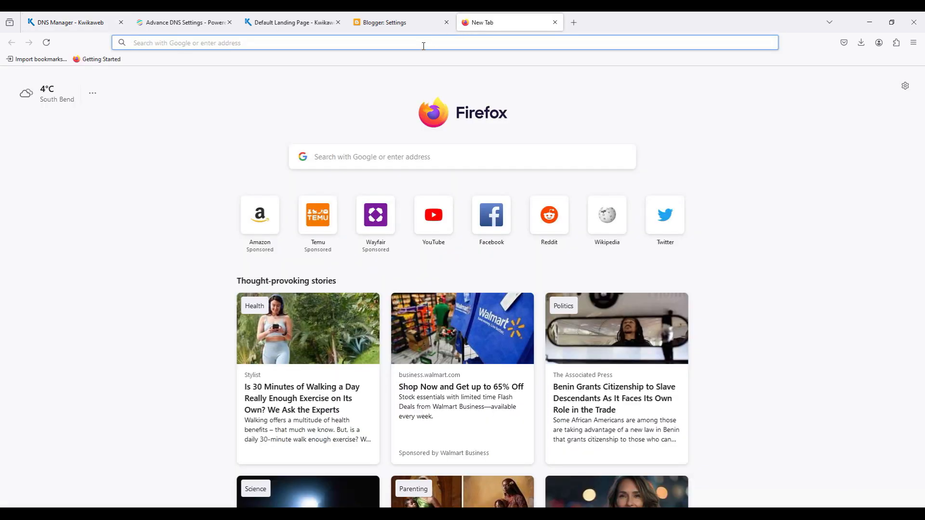
text(connect )
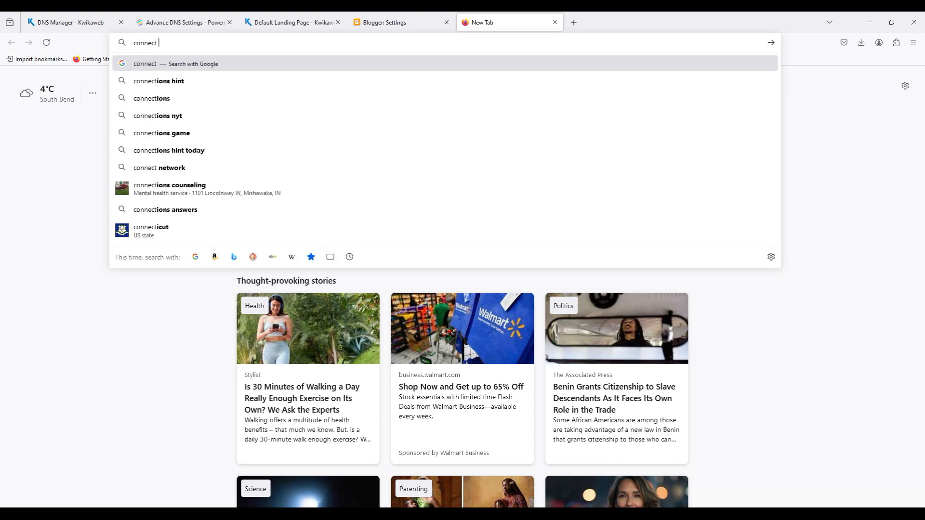
text(domain)
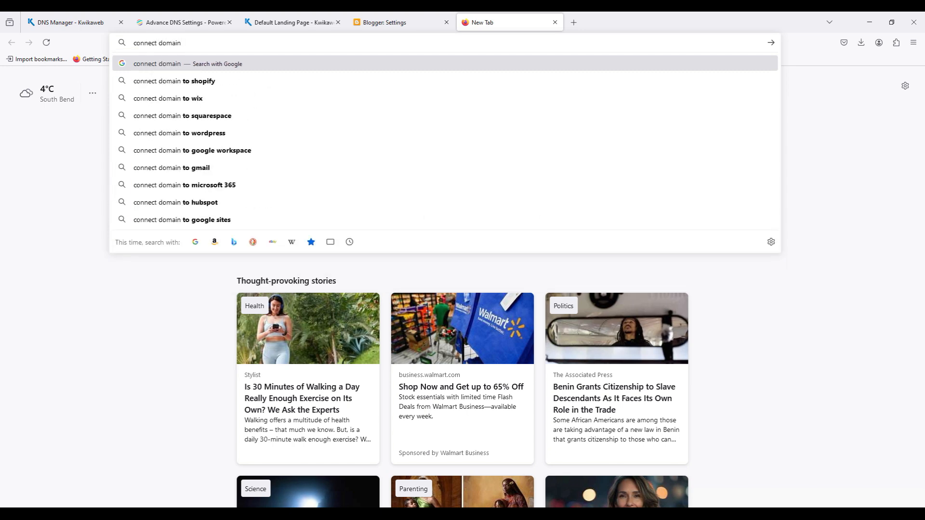
text( to blogger)
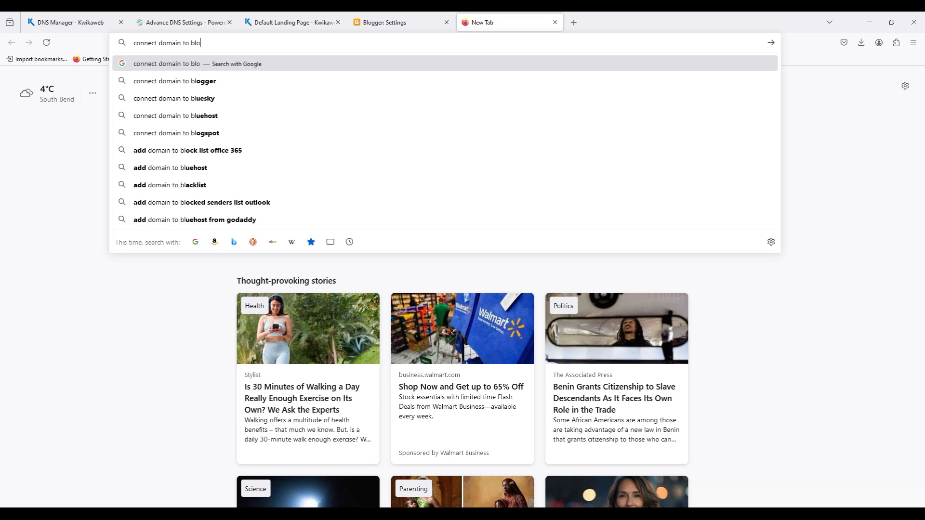
key(Return)
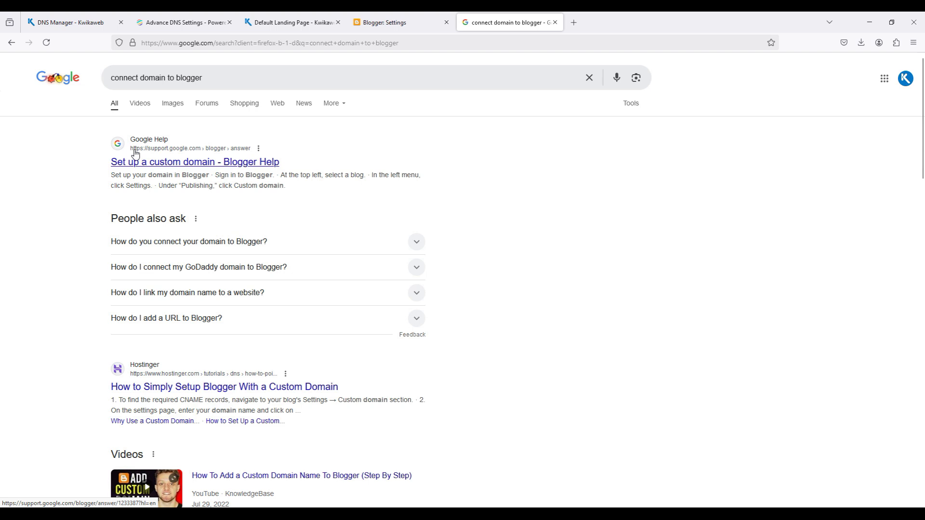
click(202, 164)
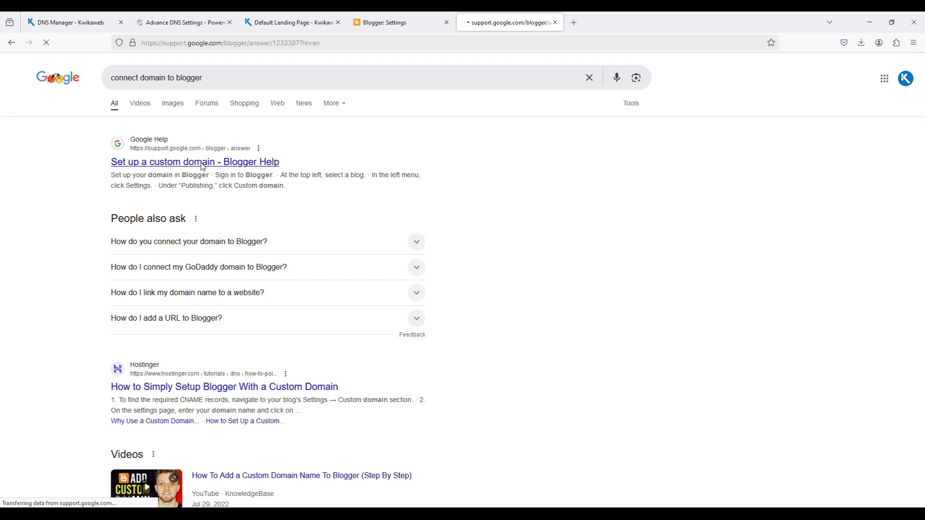
Step: Copy the first Google A-record address, 216.239.32.21, from the help article's section on redirecting a URL without subdomain
scroll(279, 211, down, 10)
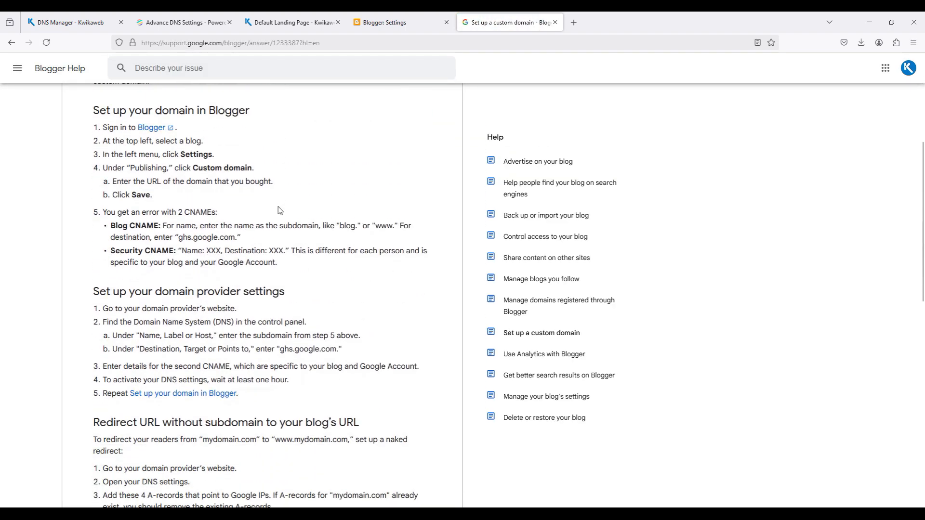
scroll(279, 210, down, 2)
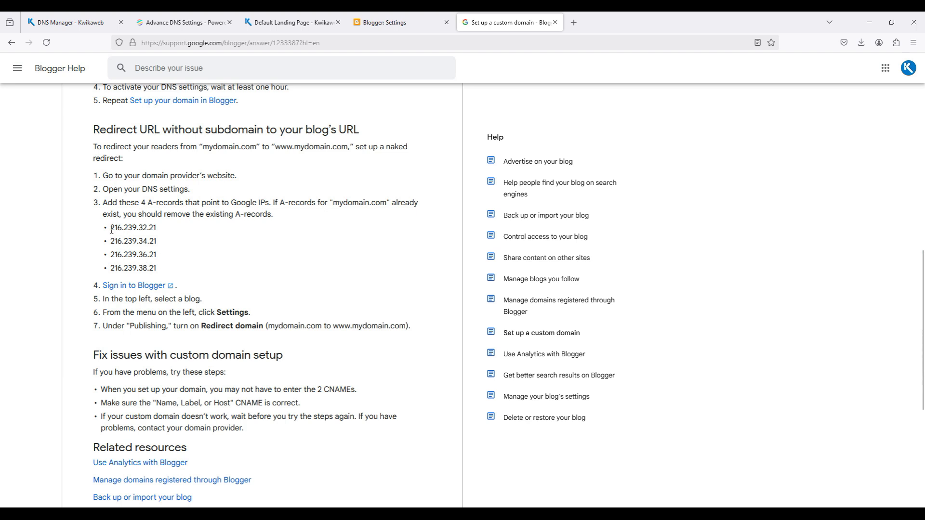
drag(111, 229, 159, 233)
key(ctrl+c)
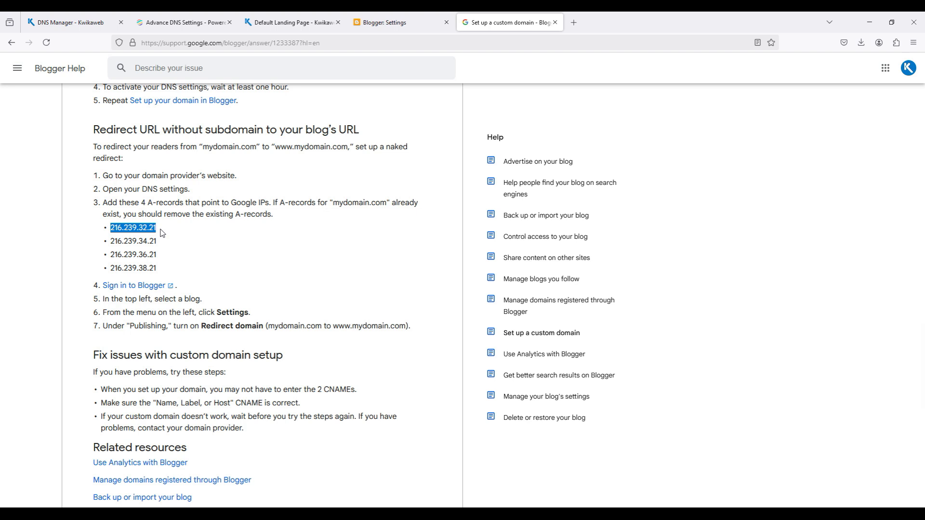
Step: Edit the kwikashop.com A record in the Kwikaweb DNS Manager to point to 216.239.32.21 and save it
click(68, 22)
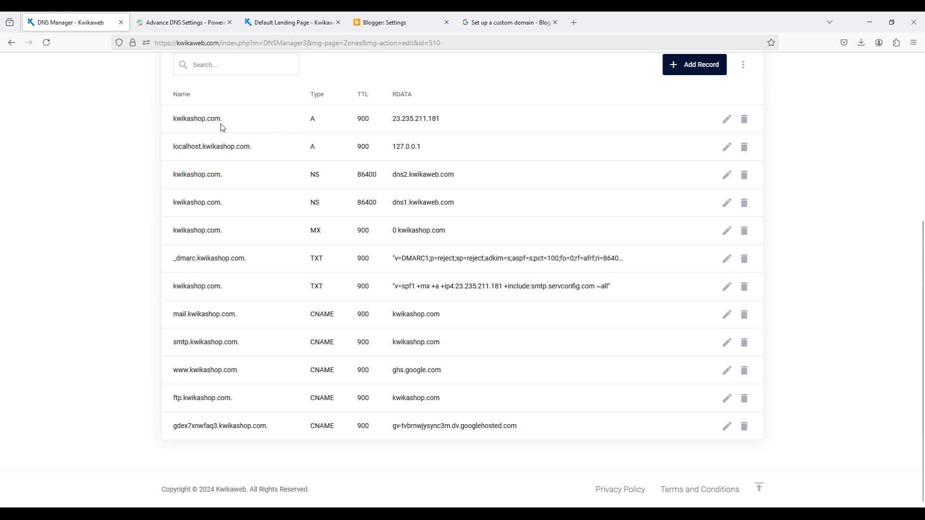
drag(174, 116, 241, 125)
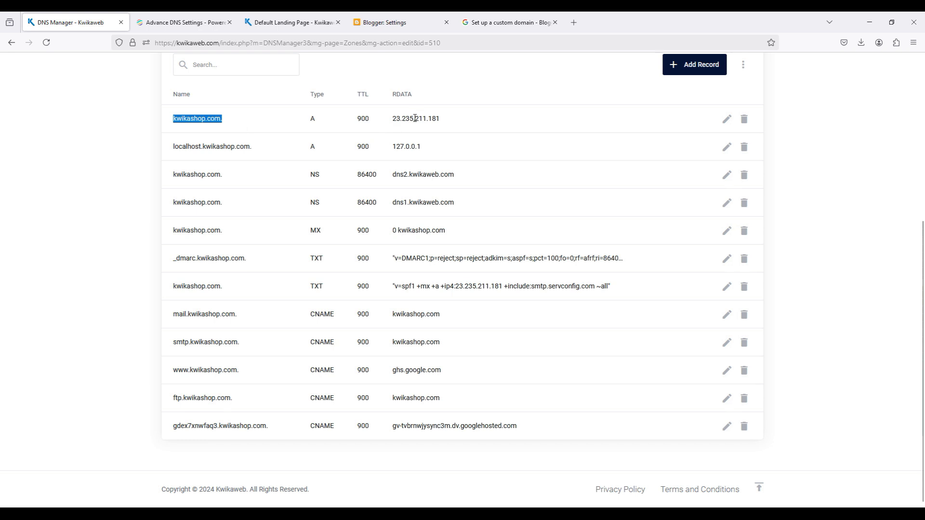
click(727, 120)
double_click(393, 341)
key(ctrl+a)
key(ctrl+v)
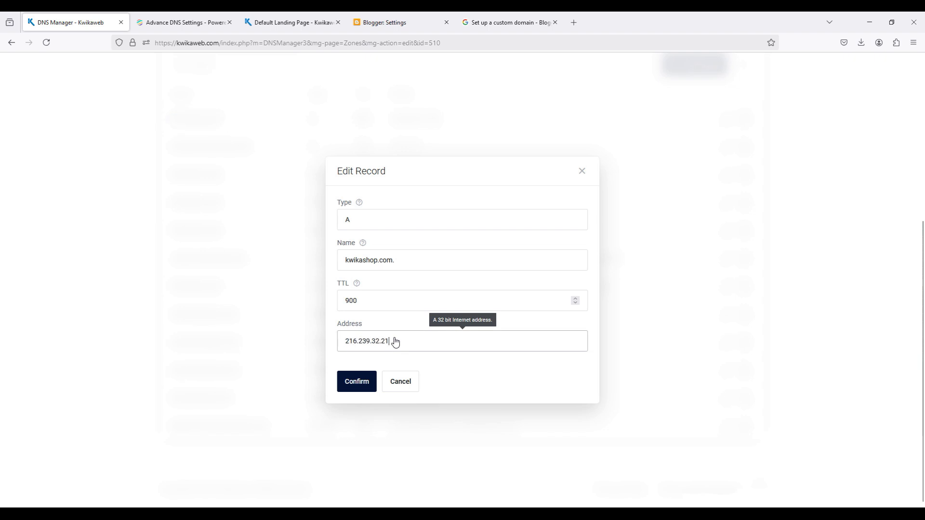
click(366, 384)
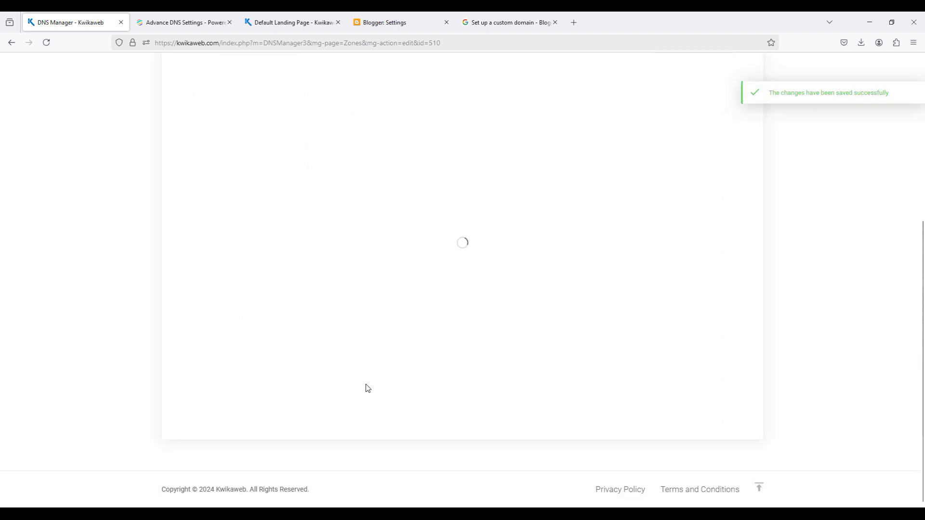
Step: Switch back to the Blogger Help article and copy the second Google A-record address, 216.239.34.21
click(506, 29)
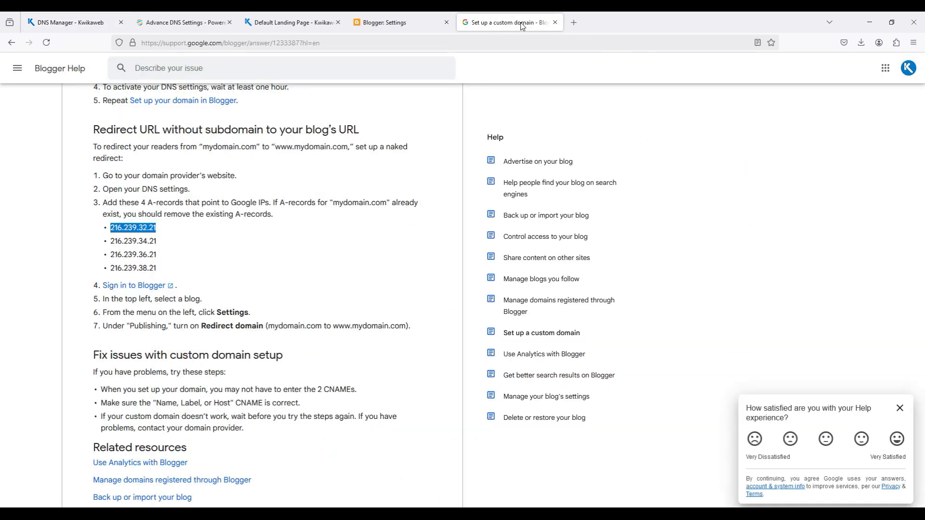
click(112, 243)
drag(112, 244, 172, 242)
key(ctrl+c)
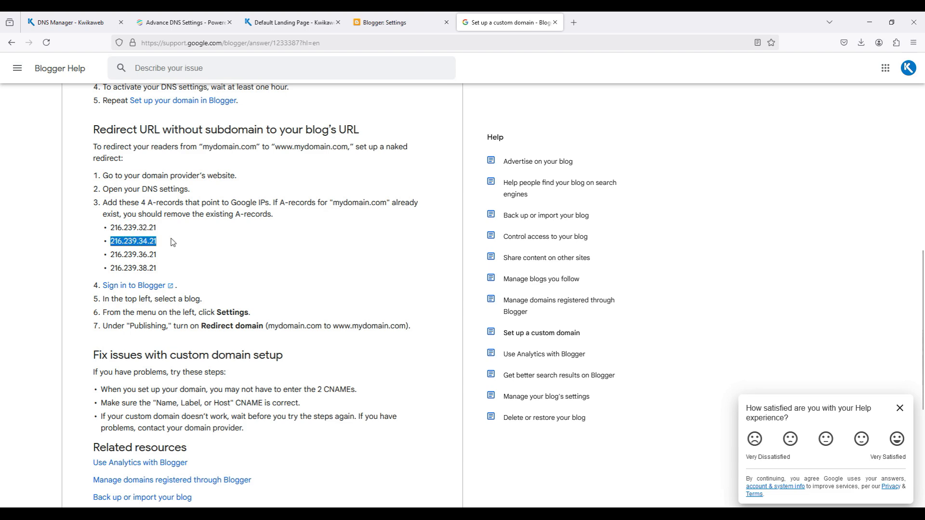
Step: In the Kwikaweb DNS Manager, add an A record for kwikashop.com named @ with TTL 900 and address 216.239.34.21
click(57, 15)
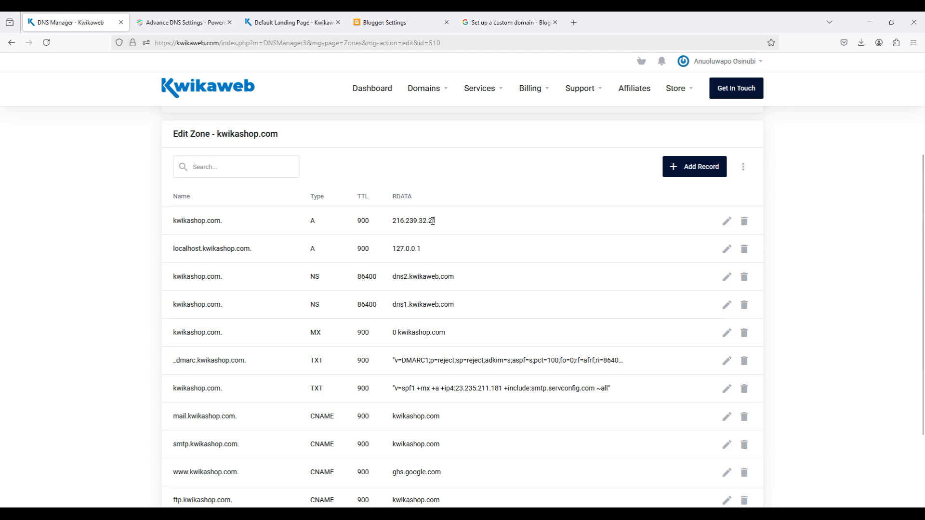
triple_click(188, 248)
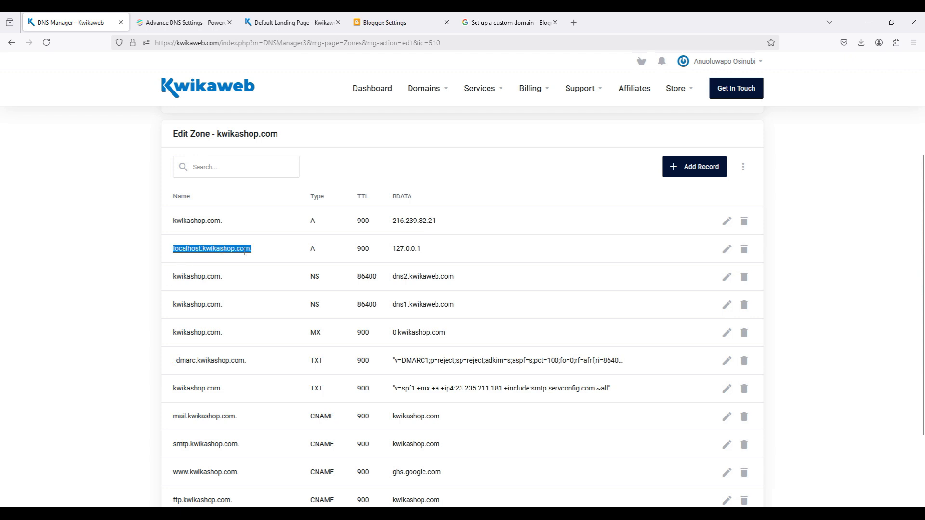
triple_click(188, 220)
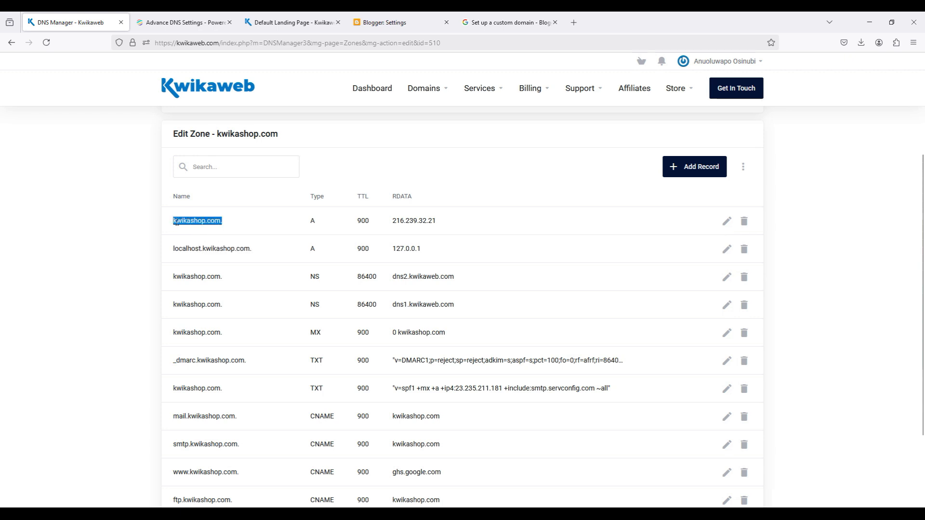
click(683, 175)
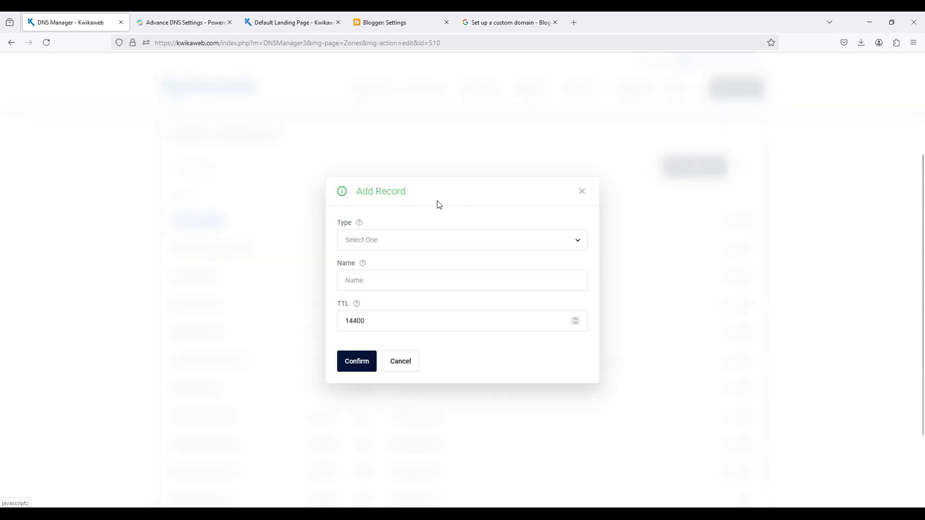
click(404, 239)
click(381, 264)
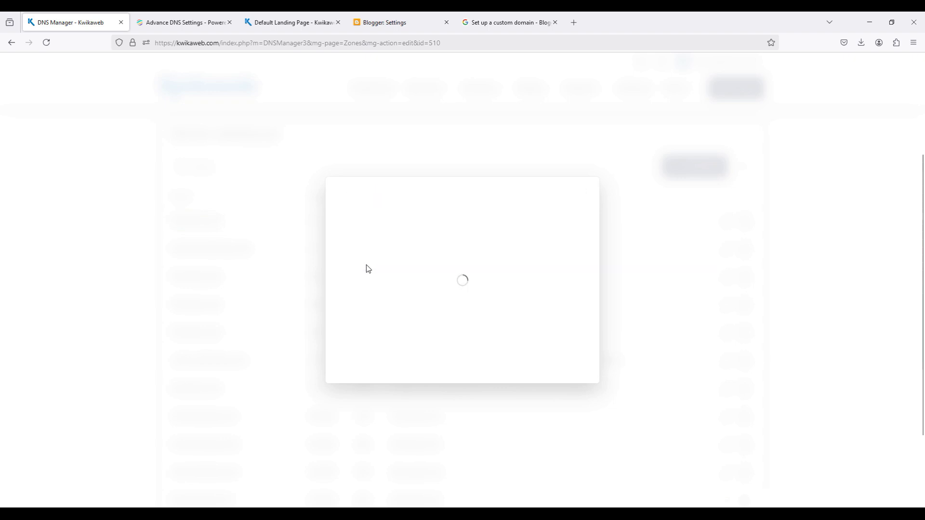
text(@)
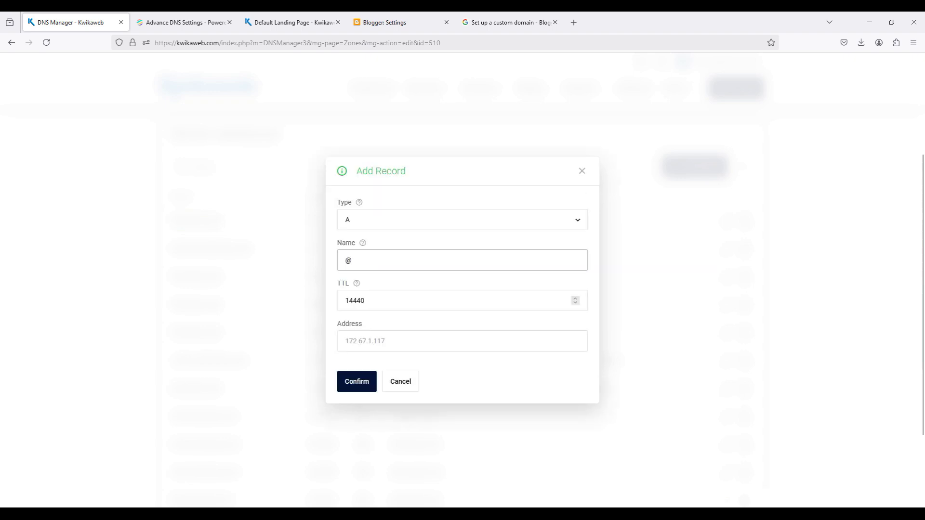
double_click(358, 303)
text(900)
click(365, 350)
key(ctrl+v)
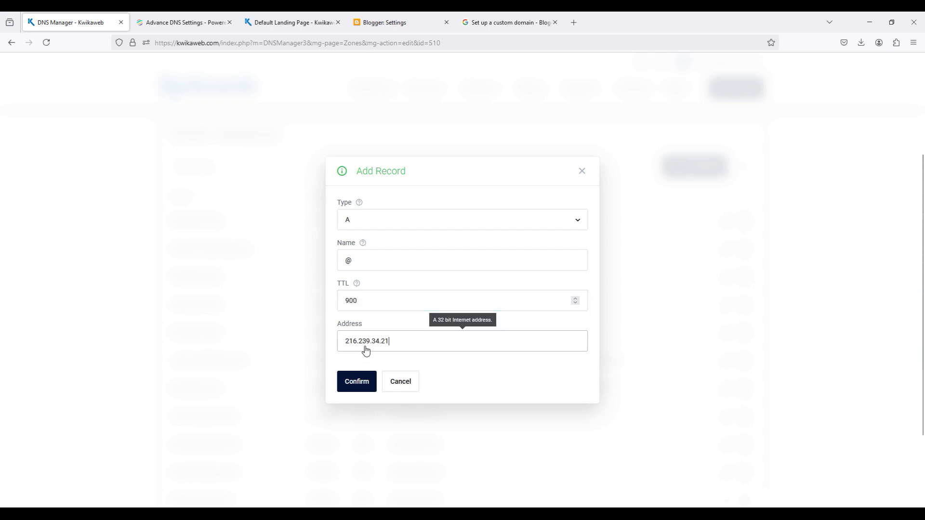
click(357, 383)
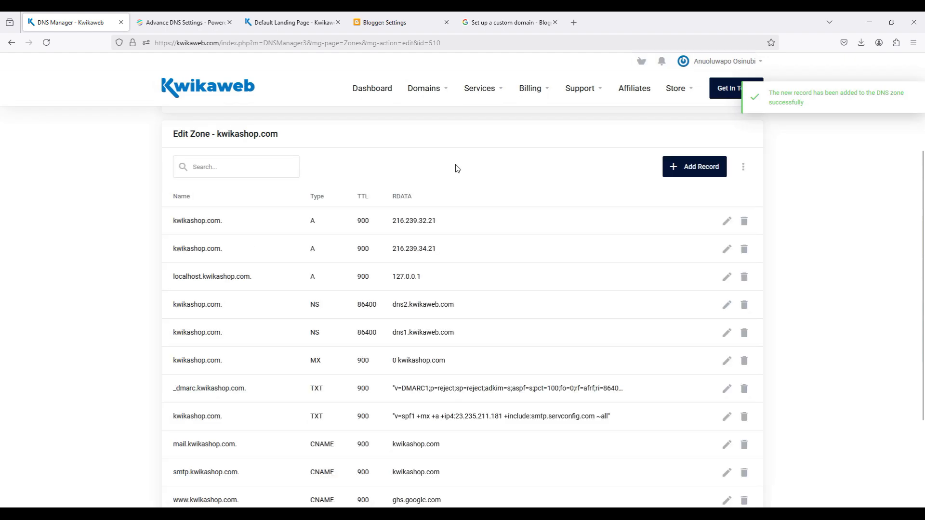
Step: Switch back to the Blogger Help article and copy the third Google A-record address, 216.239.36.21
click(492, 27)
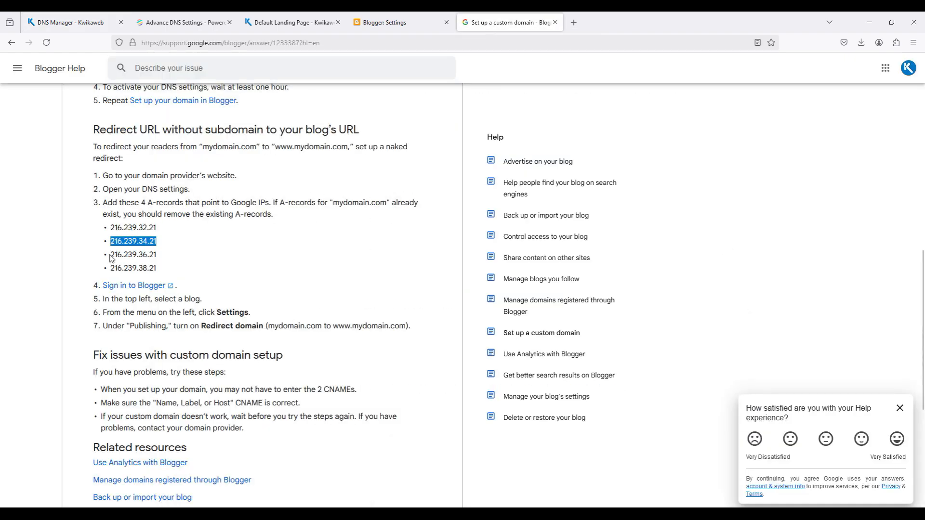
drag(111, 256, 163, 259)
key(ctrl+c)
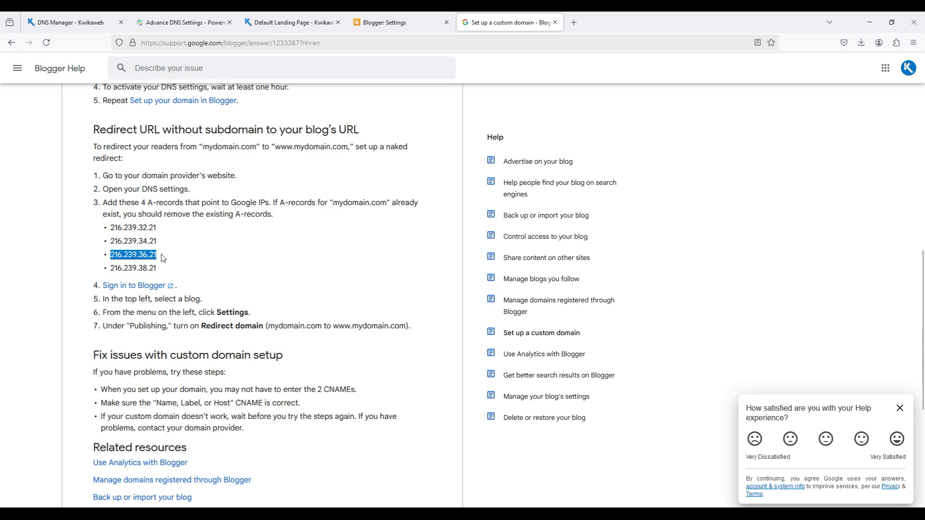
Step: Return to the Kwikaweb DNS Manager and add an A record named @ with TTL 900 and address 216.239.36.21
click(72, 22)
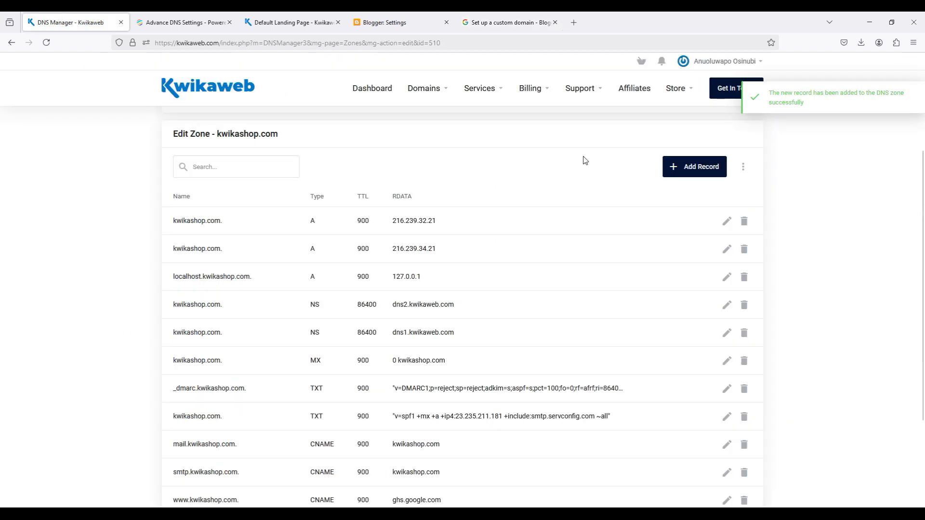
click(698, 175)
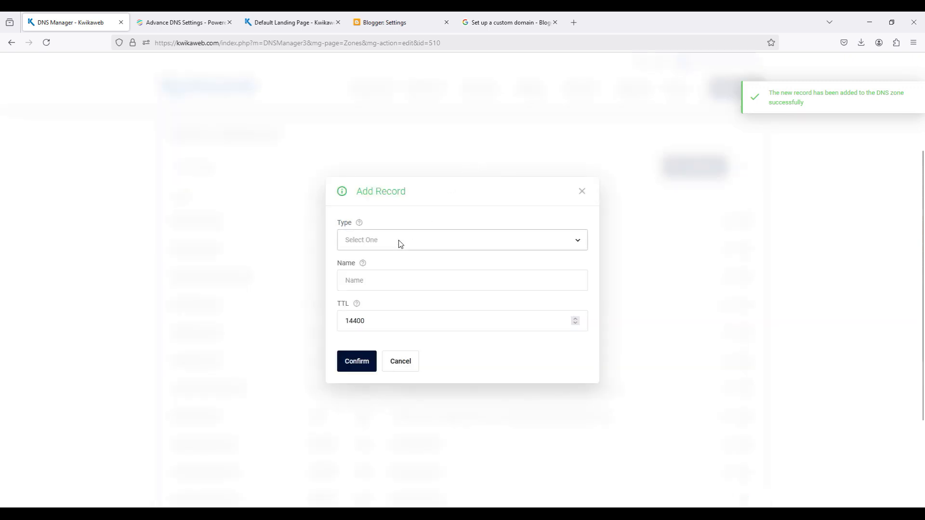
click(399, 244)
click(376, 265)
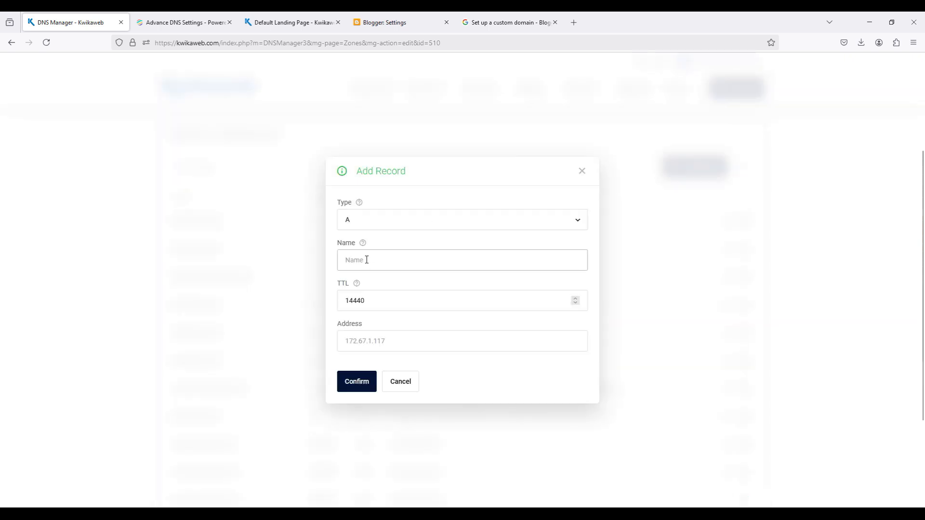
text(@)
double_click(354, 300)
text(900)
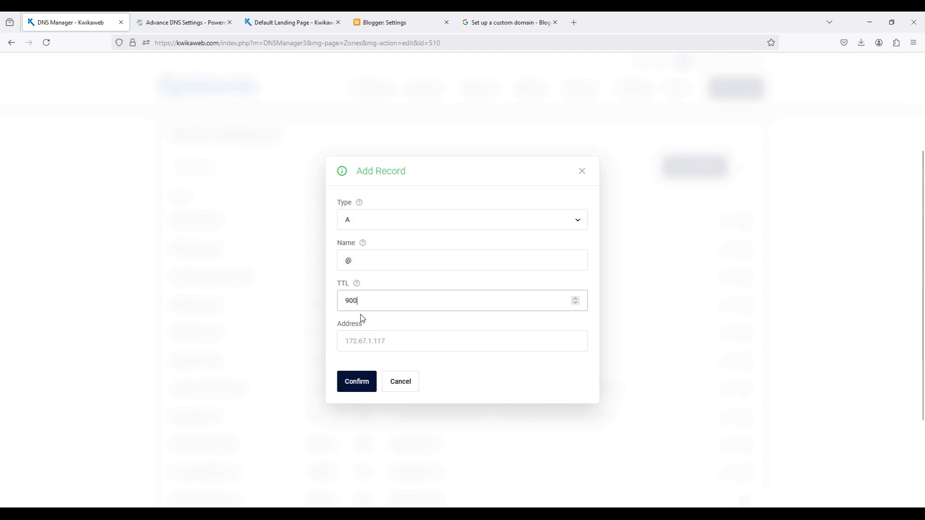
click(363, 341)
key(ctrl+v)
click(348, 385)
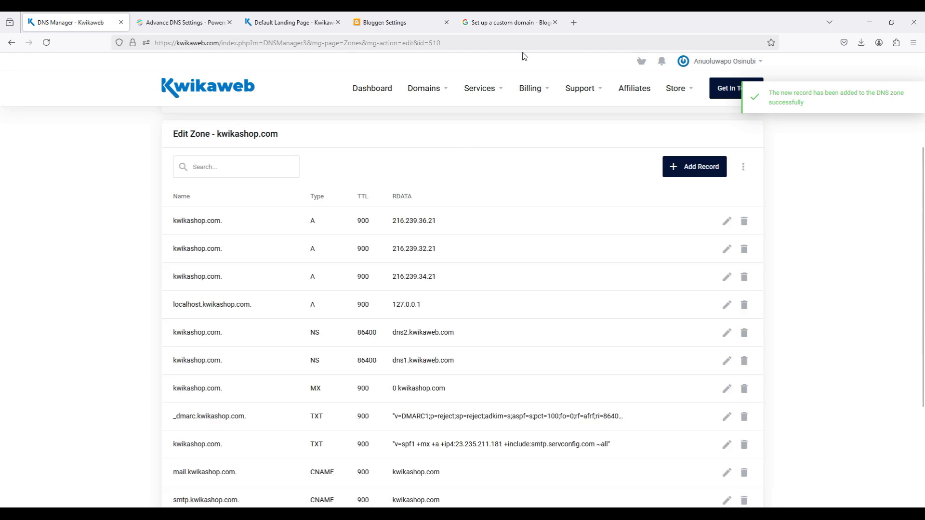
Step: Switch back to the Blogger Help article and copy the fourth Google A-record address, 216.239.38.21
click(509, 22)
drag(111, 268, 157, 268)
key(ctrl+c)
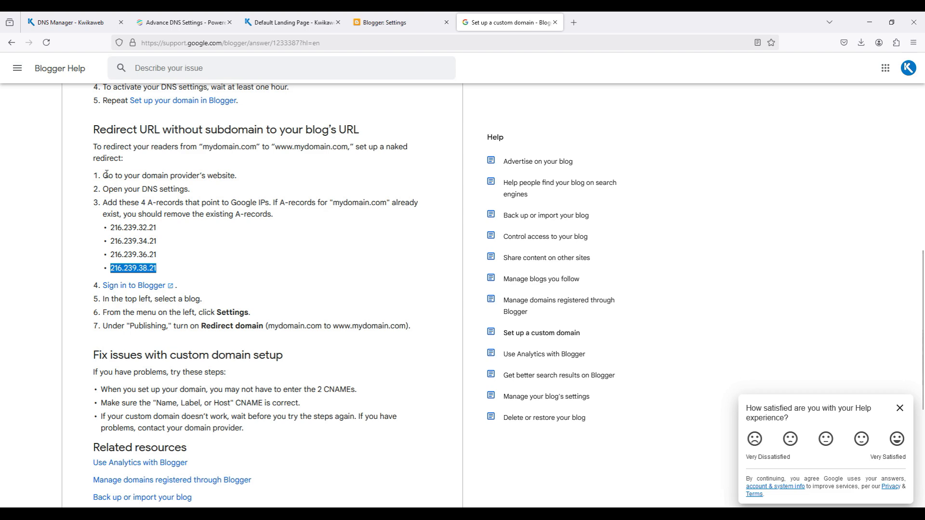
Step: Return to the Kwikaweb DNS Manager and add an A record named @ with TTL 900 and address 216.239.38.21
click(68, 24)
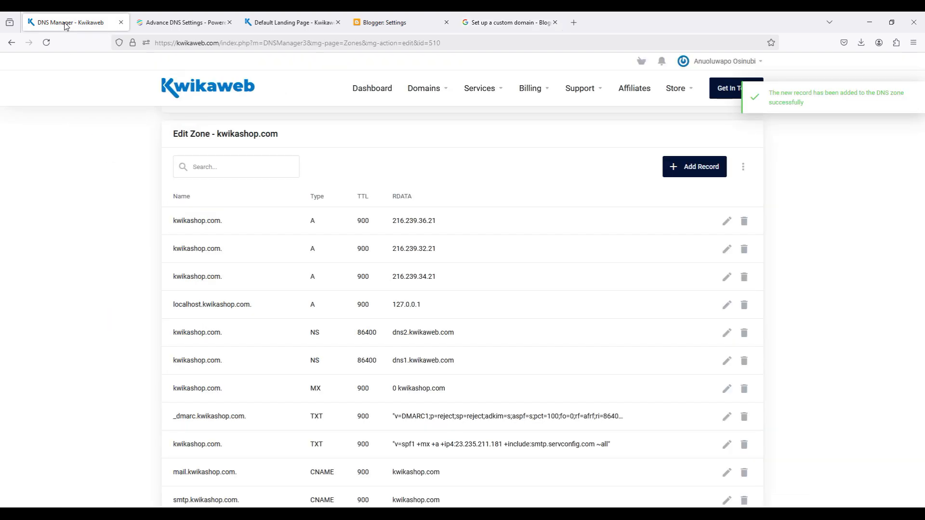
click(677, 166)
click(367, 233)
click(357, 265)
text(@)
click(348, 302)
double_click(348, 301)
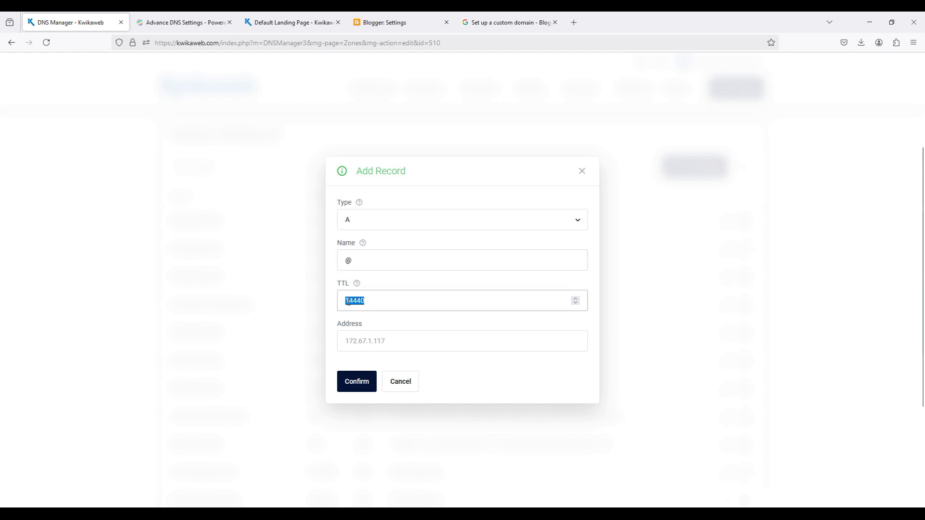
text(900)
click(353, 344)
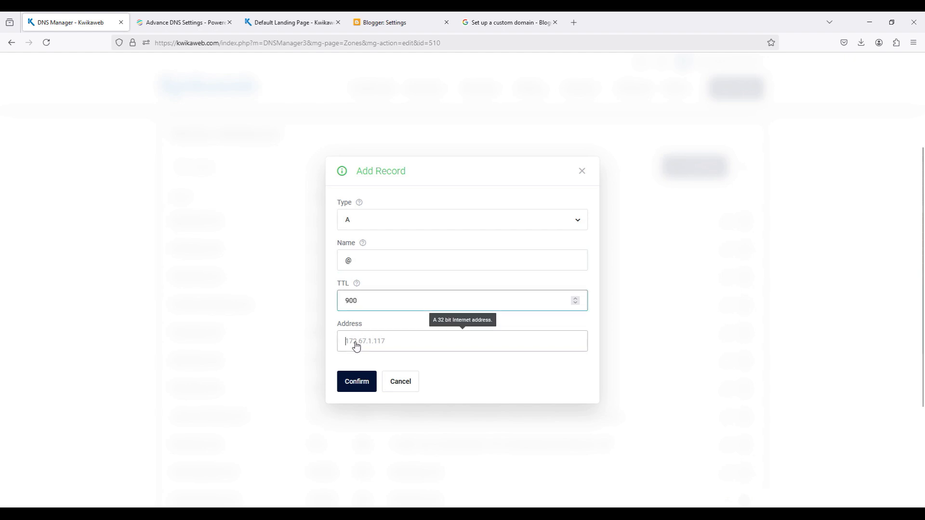
key(ctrl+v)
click(355, 385)
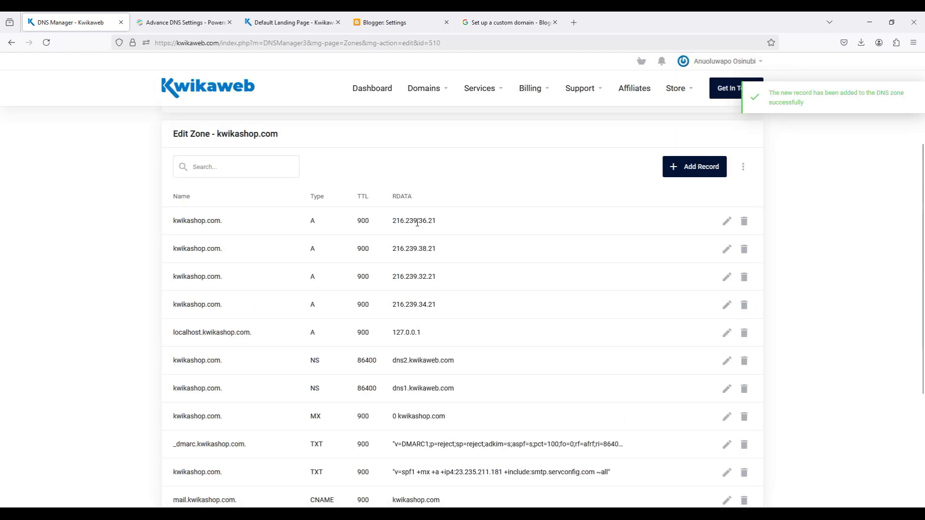
click(485, 23)
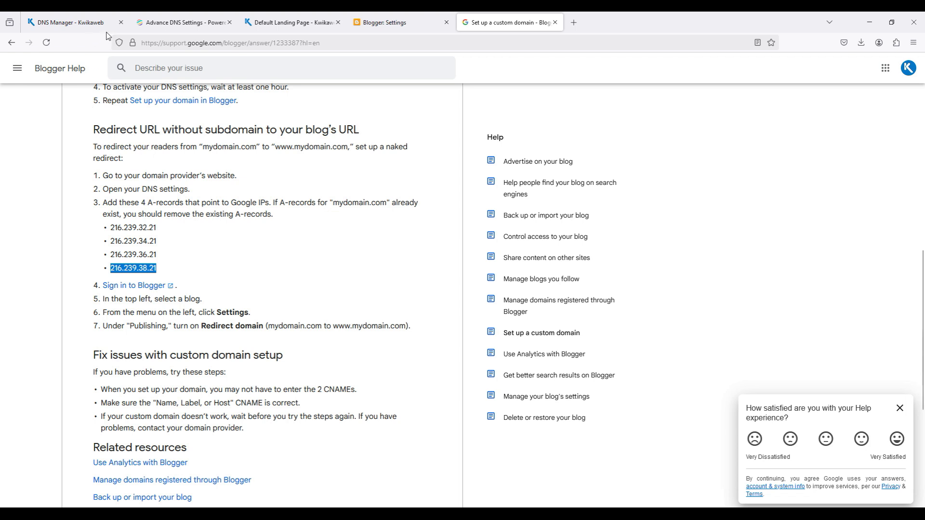
click(401, 24)
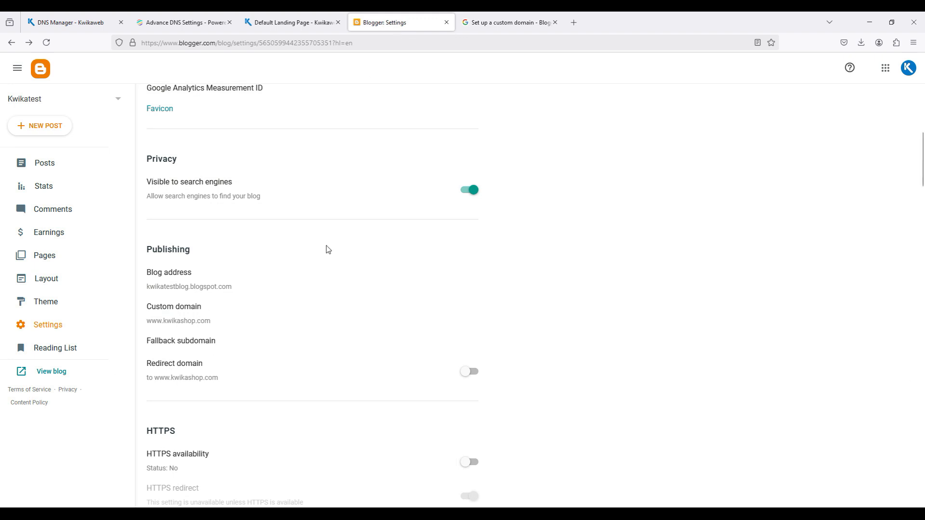
click(508, 22)
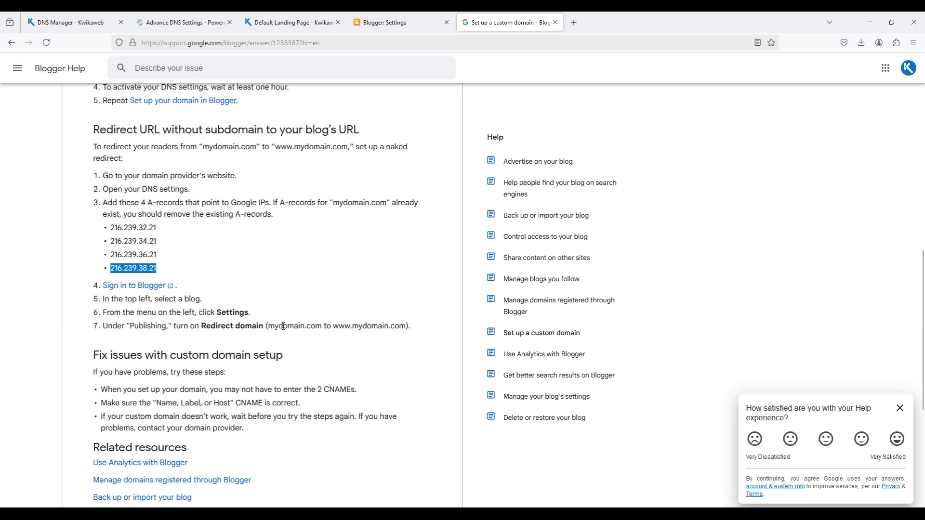
drag(268, 326, 284, 326)
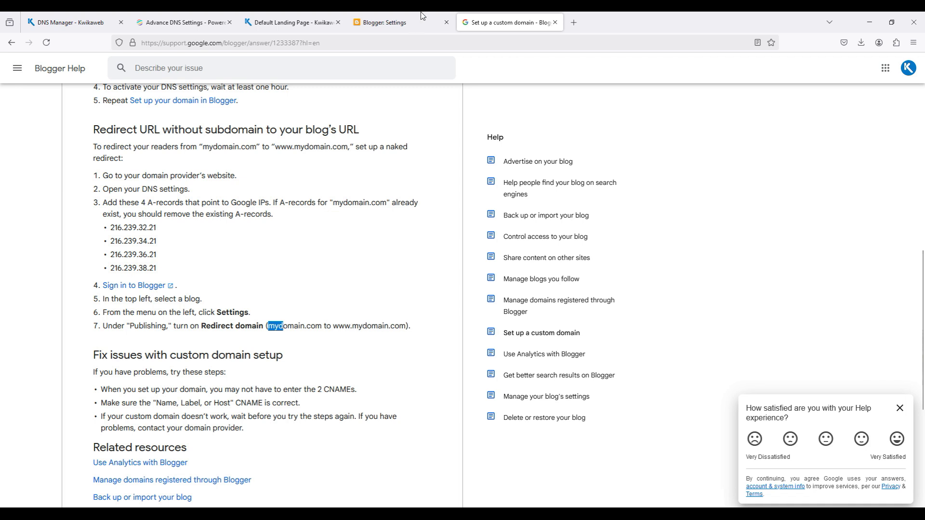
click(411, 22)
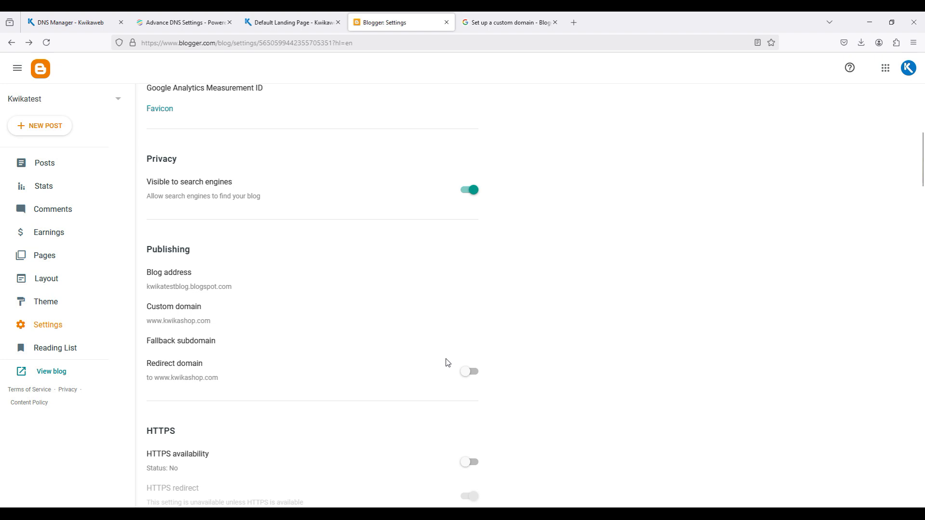
click(467, 372)
click(61, 28)
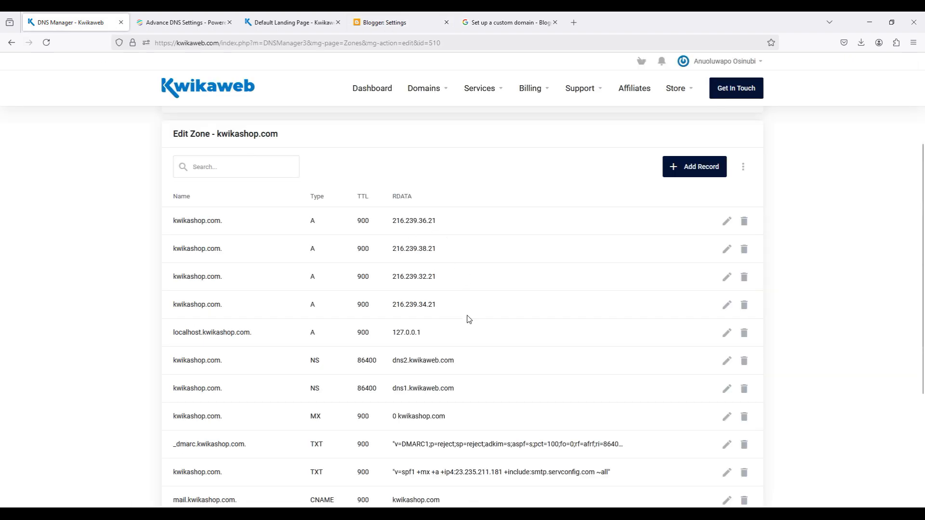